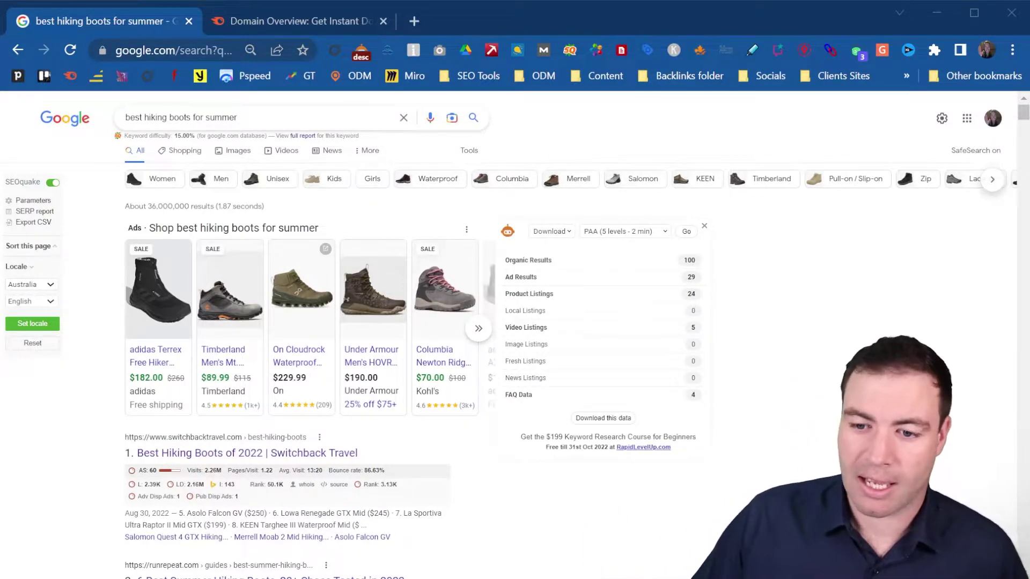
Examine the shopping ads and top five organic results for "best hiking boots for summer", including their SEO metrics.
mouse_move(302, 290)
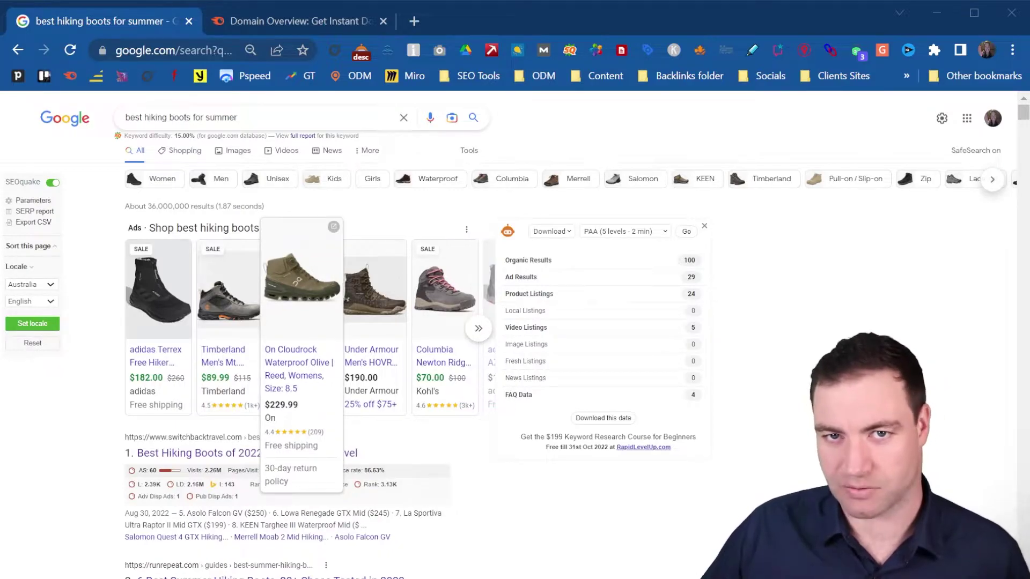
mouse_move(229, 289)
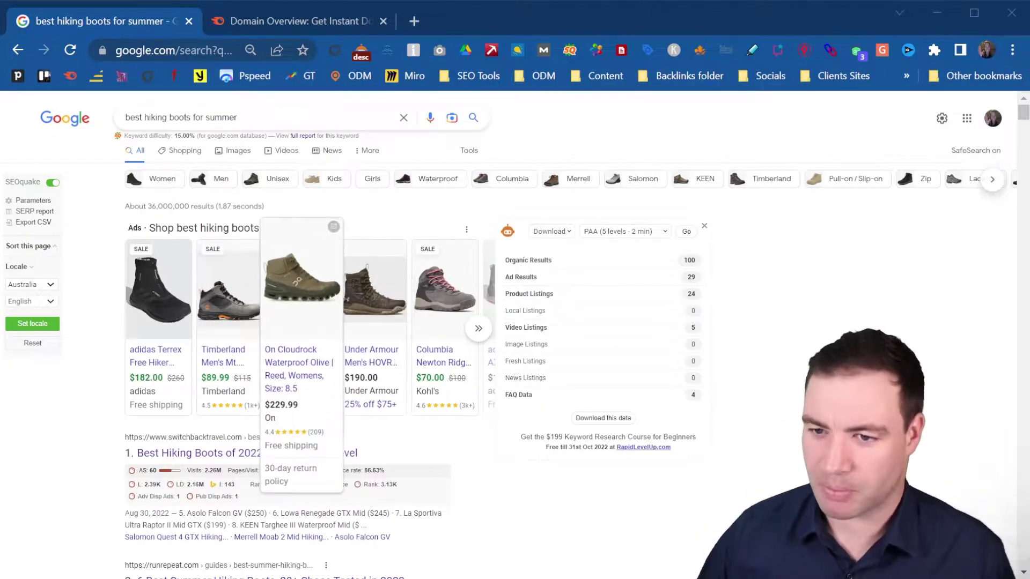
scroll(301, 296, "down", 2)
scroll(301, 322, "down", 2)
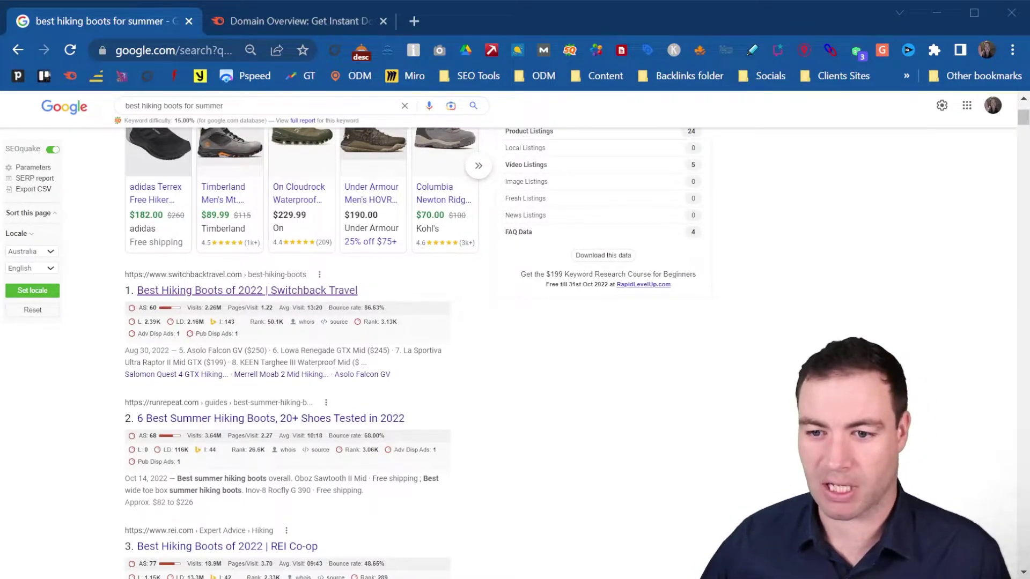
scroll(300, 295, "down", 2)
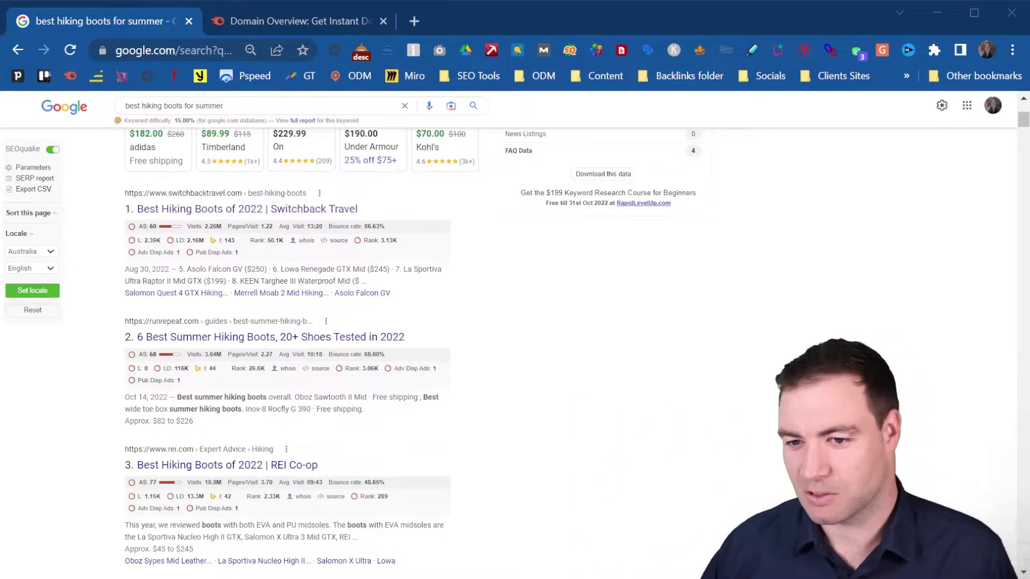
scroll(413, 348, "down", 3)
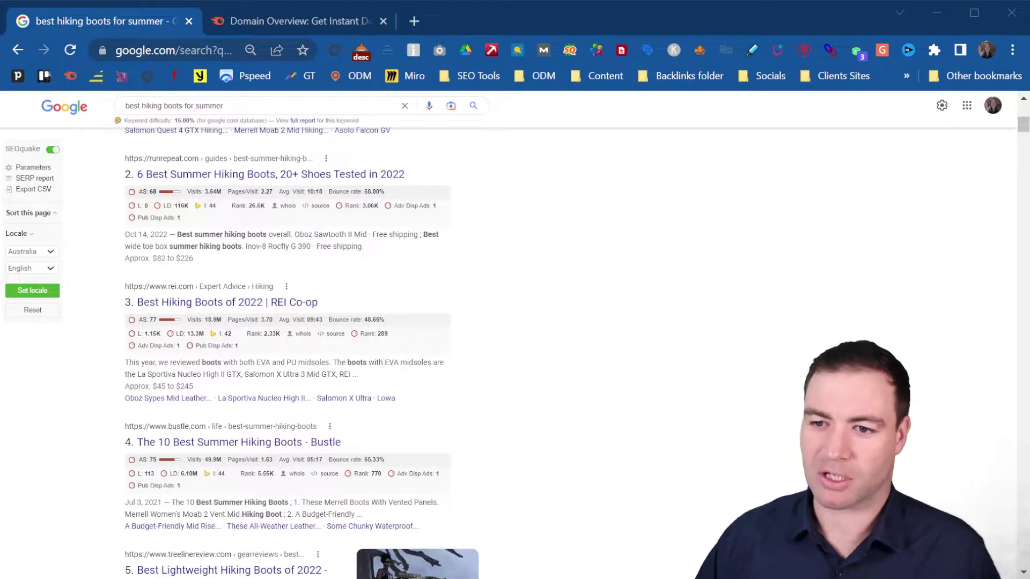
scroll(301, 333, "up", 6)
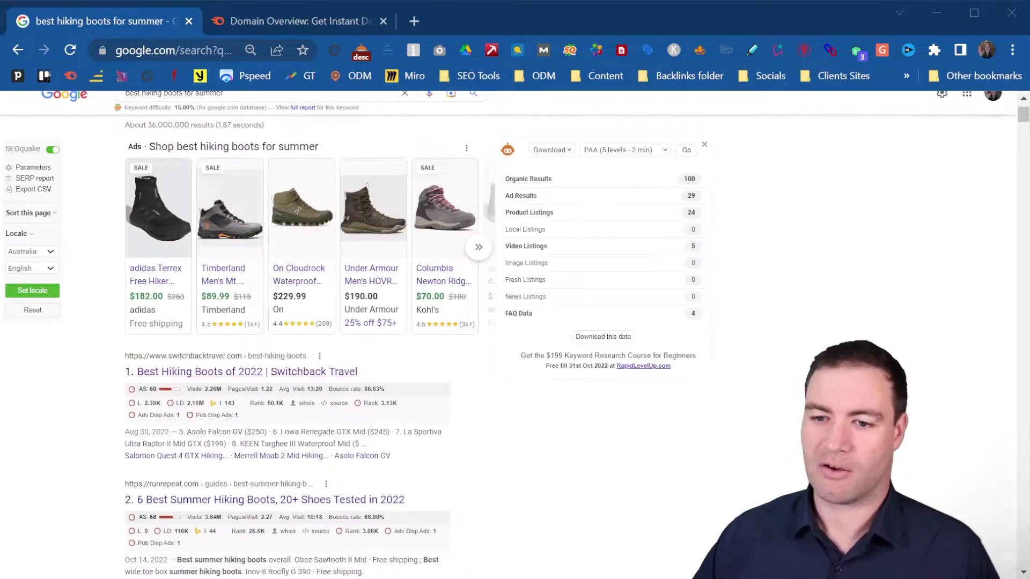
scroll(231, 212, "down", 3)
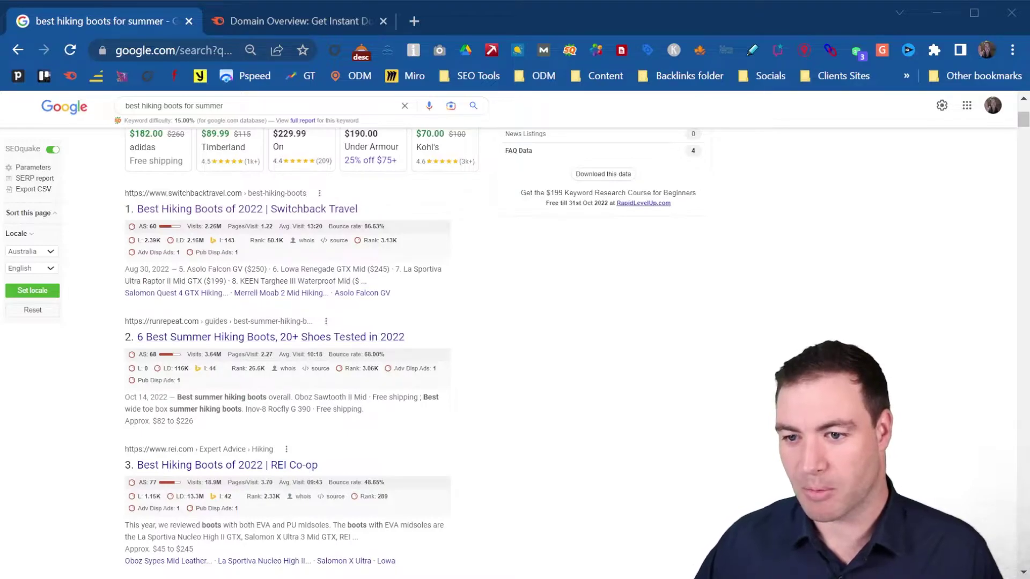
scroll(413, 354, "down", 2)
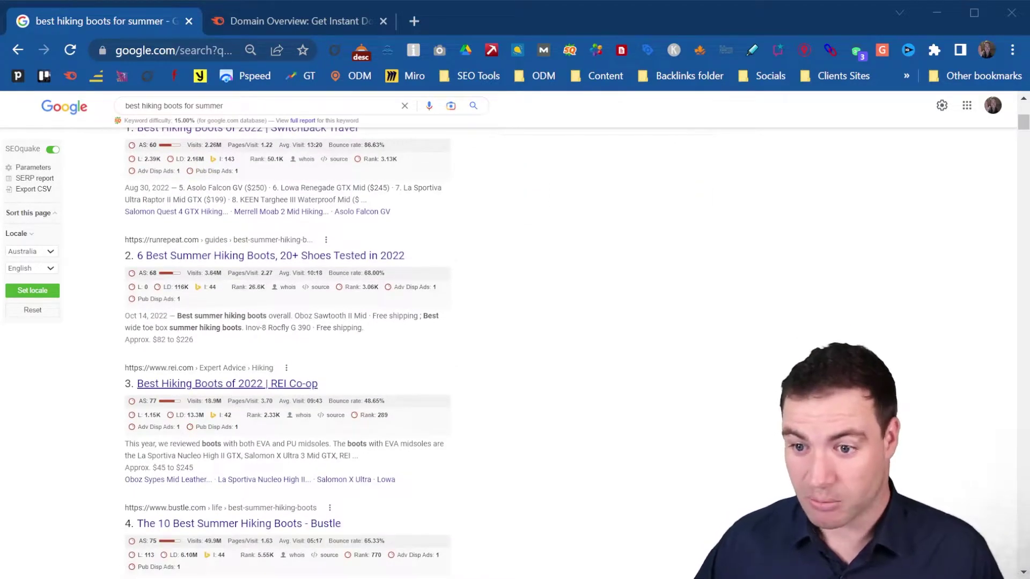
scroll(287, 354, "up", 2)
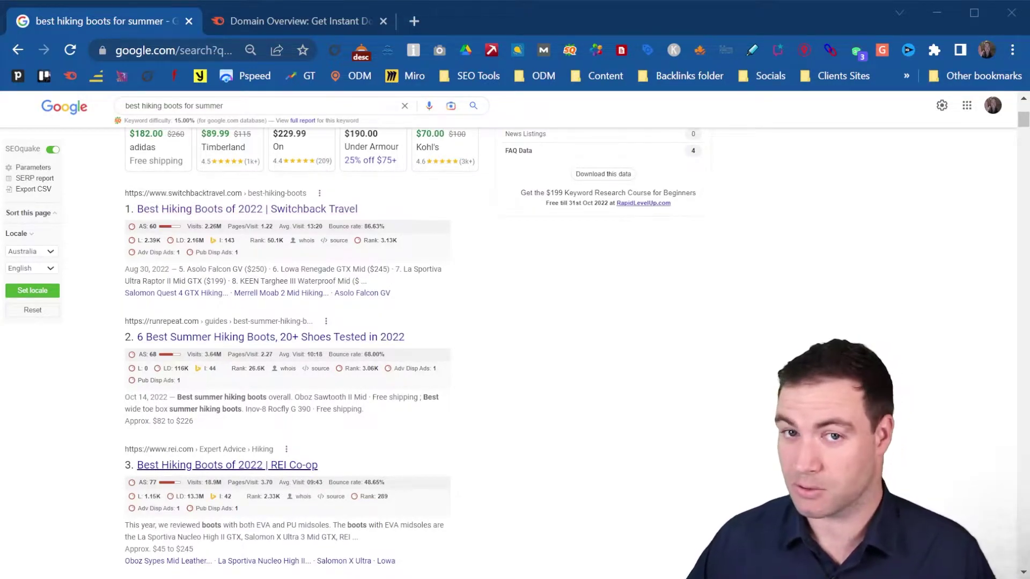
scroll(225, 465, "down", 2)
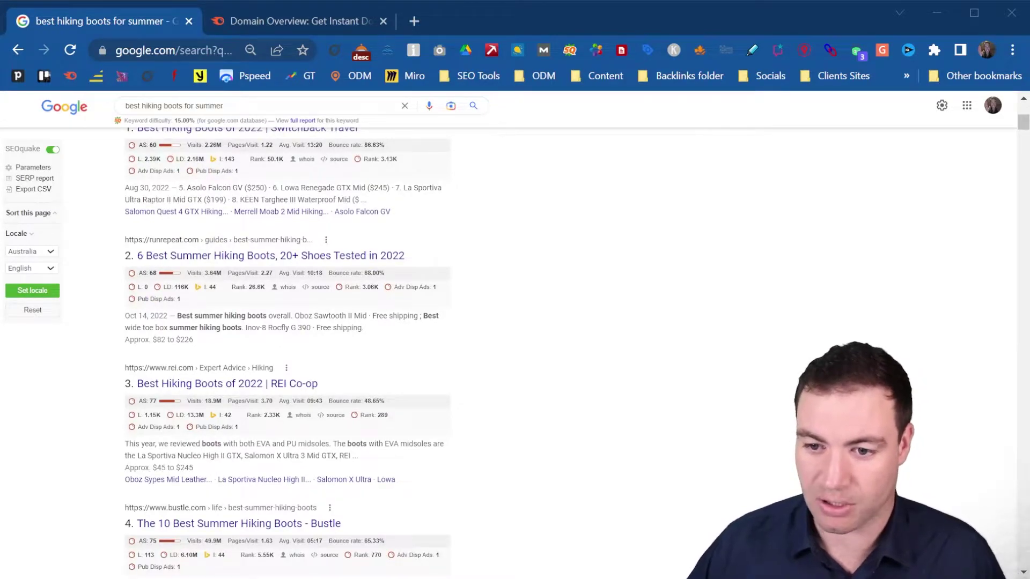
scroll(225, 303, "down", 2)
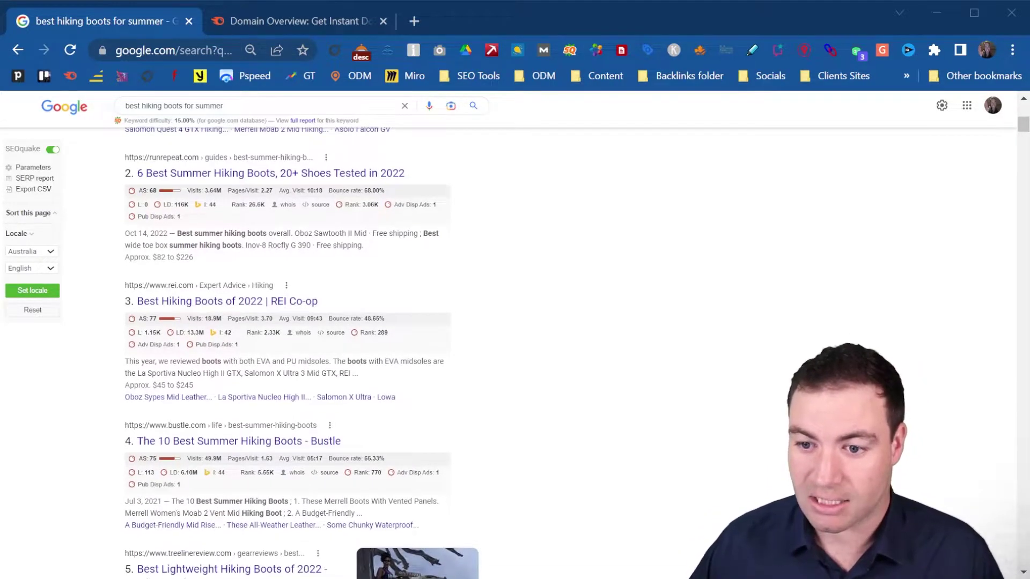
scroll(302, 353, "down", 4)
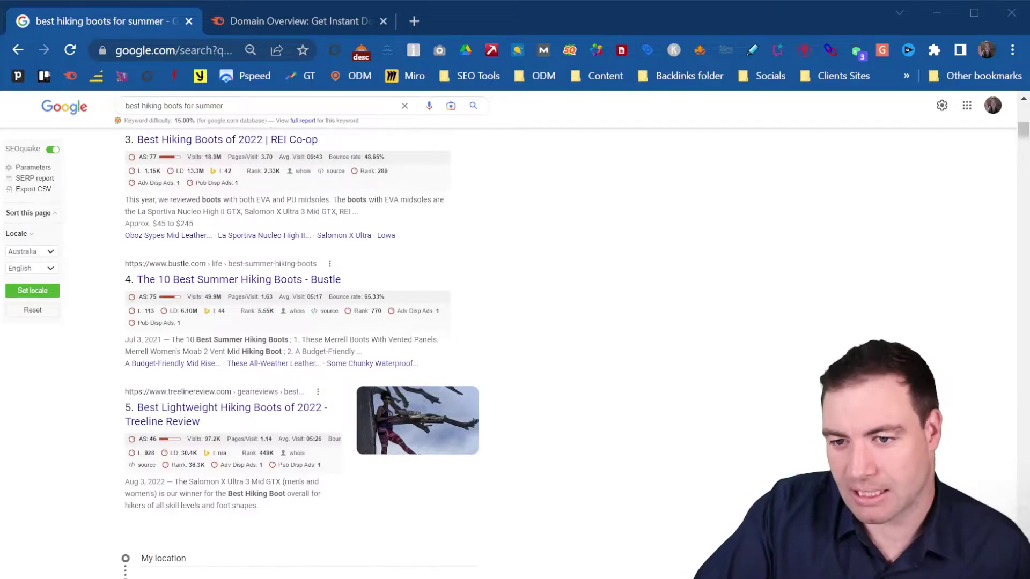
scroll(279, 383, "up", 5)
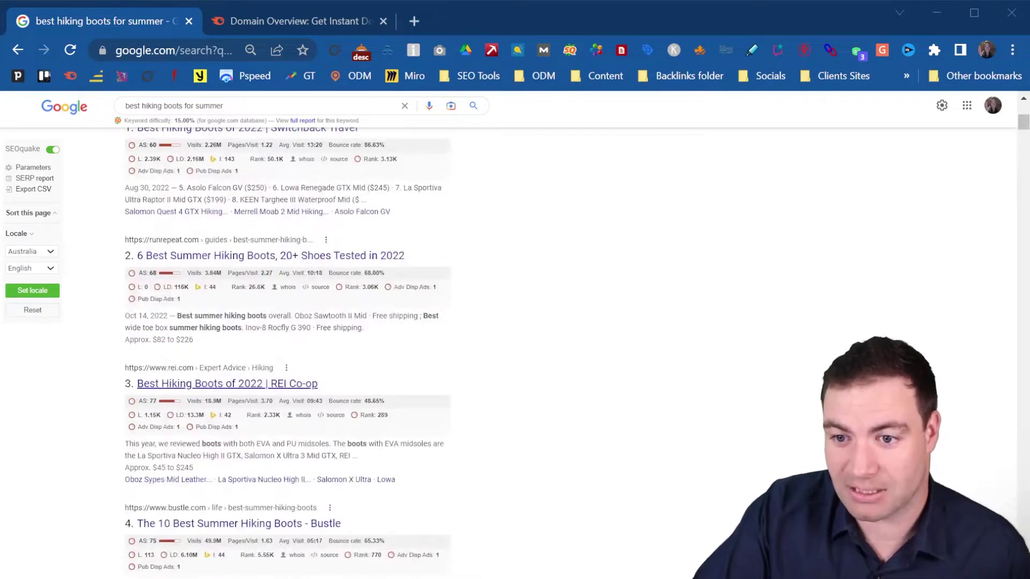
scroll(279, 384, "up", 5)
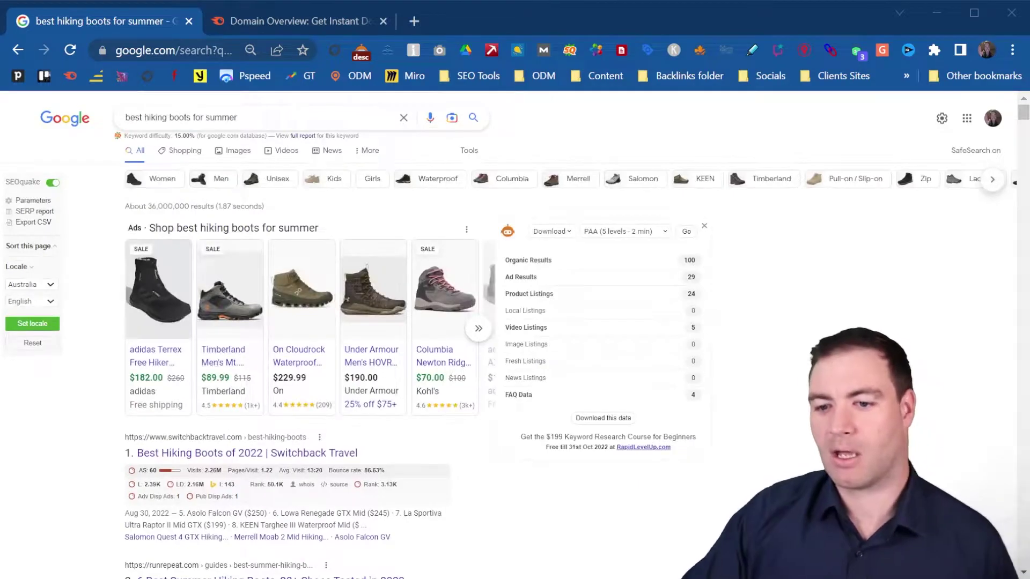
Open the top three organic results, from Switchback Travel, RunRepeat and REI Co-op, in separate background tabs.
scroll(279, 384, "down", 1)
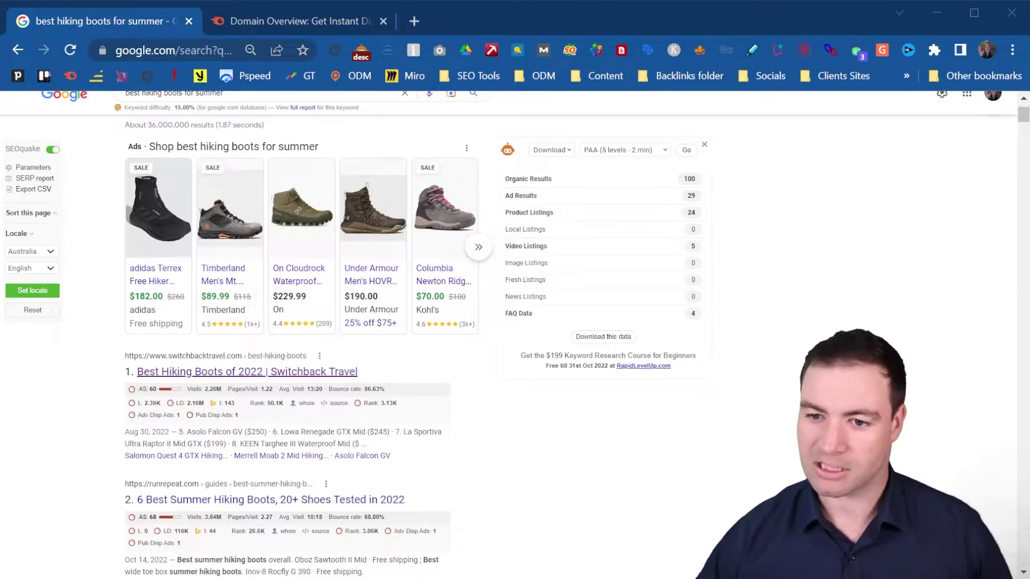
middle_click(238, 374)
scroll(236, 406, "down", 1)
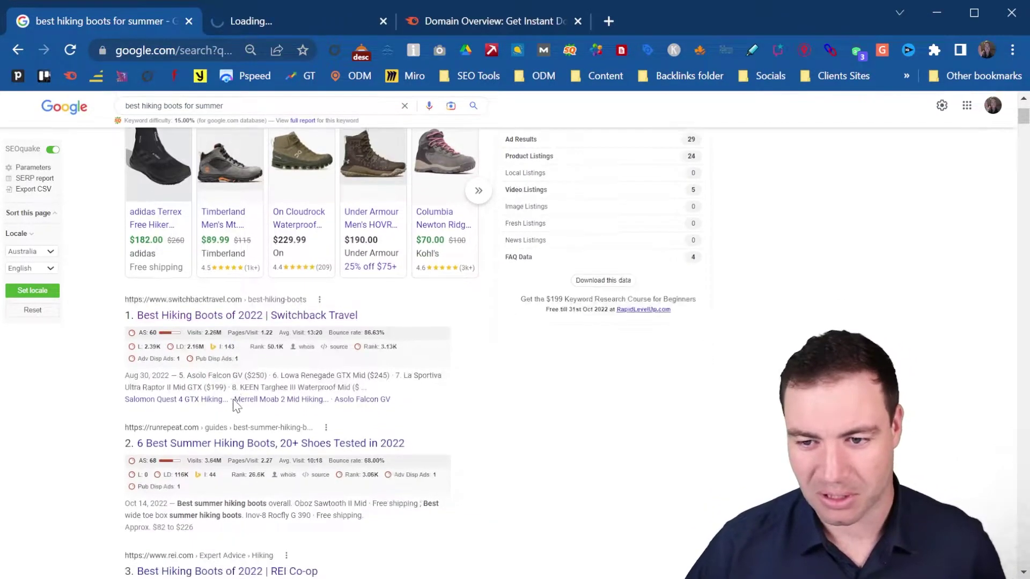
scroll(237, 407, "down", 1)
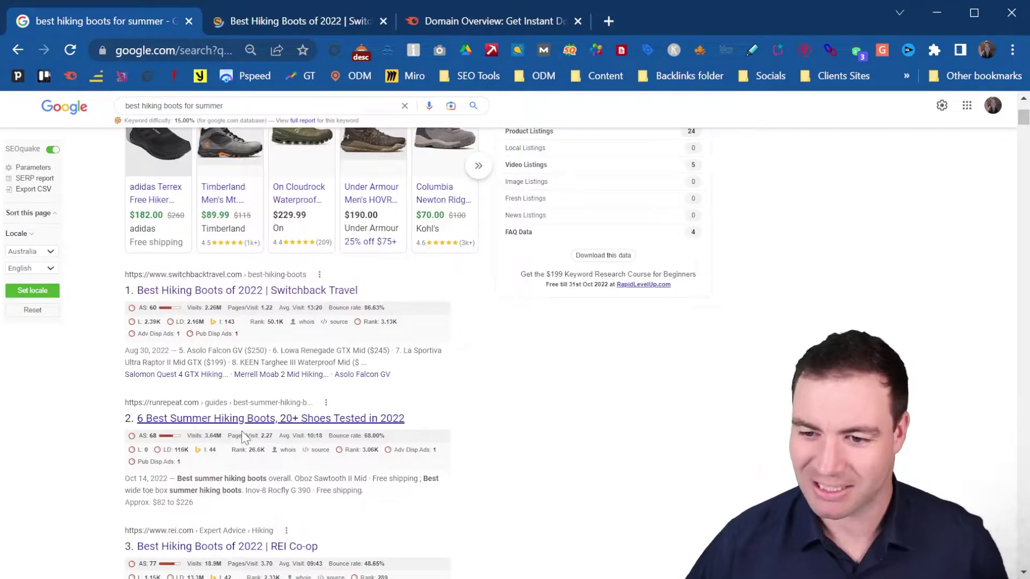
middle_click(241, 431)
scroll(240, 430, "down", 3)
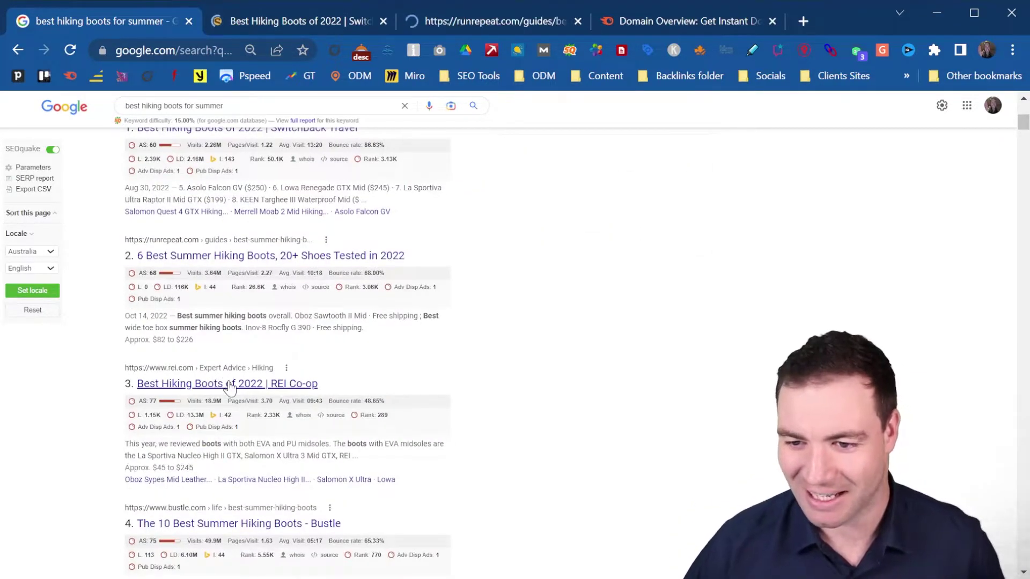
middle_click(286, 390)
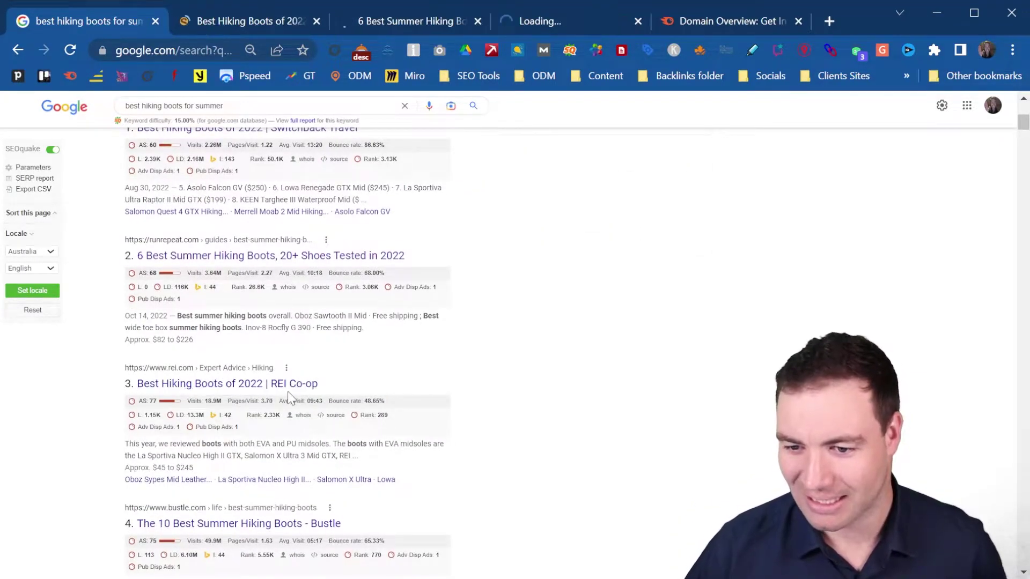
scroll(287, 392, "down", 2)
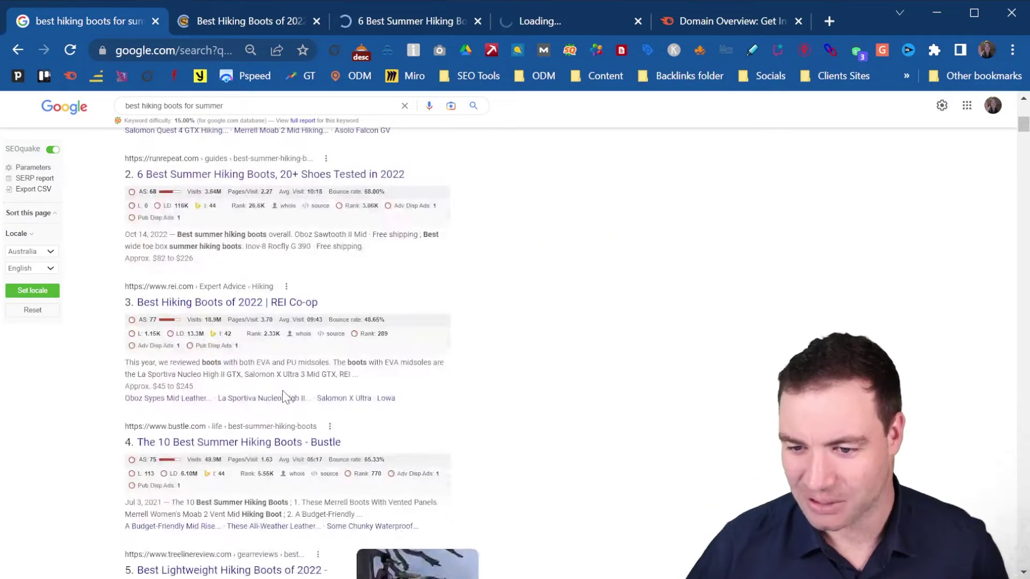
Examine the layout and boot reviews of the Switchback Travel "Best Hiking Boots of 2022" article.
left_click(263, 27)
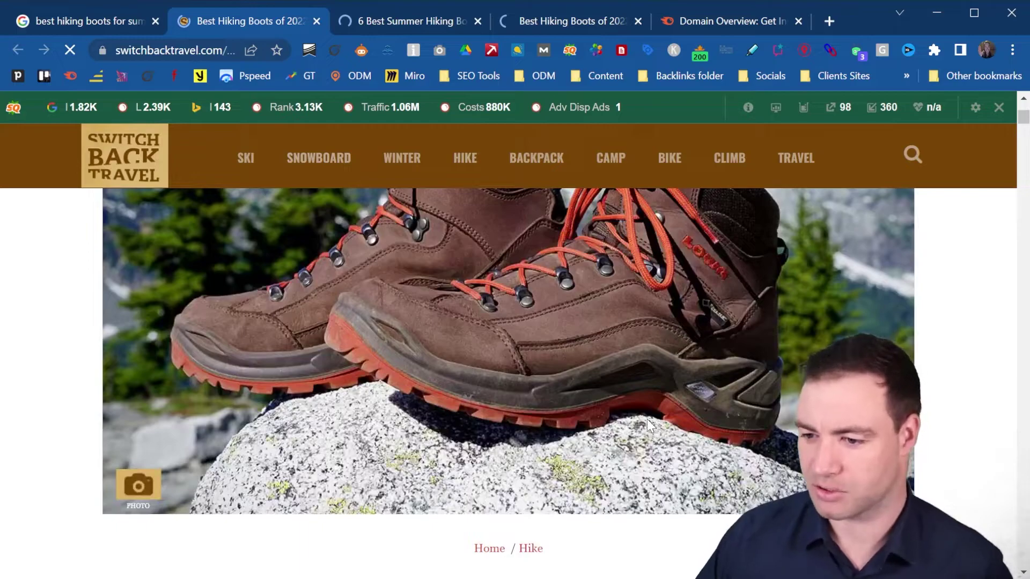
key("ctrl+minus")
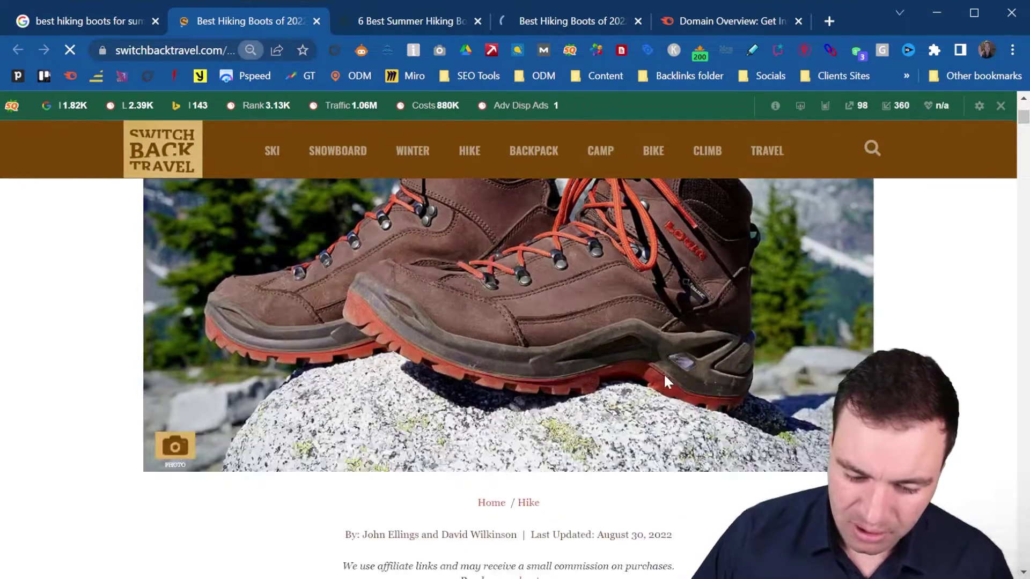
key("ctrl+minus")
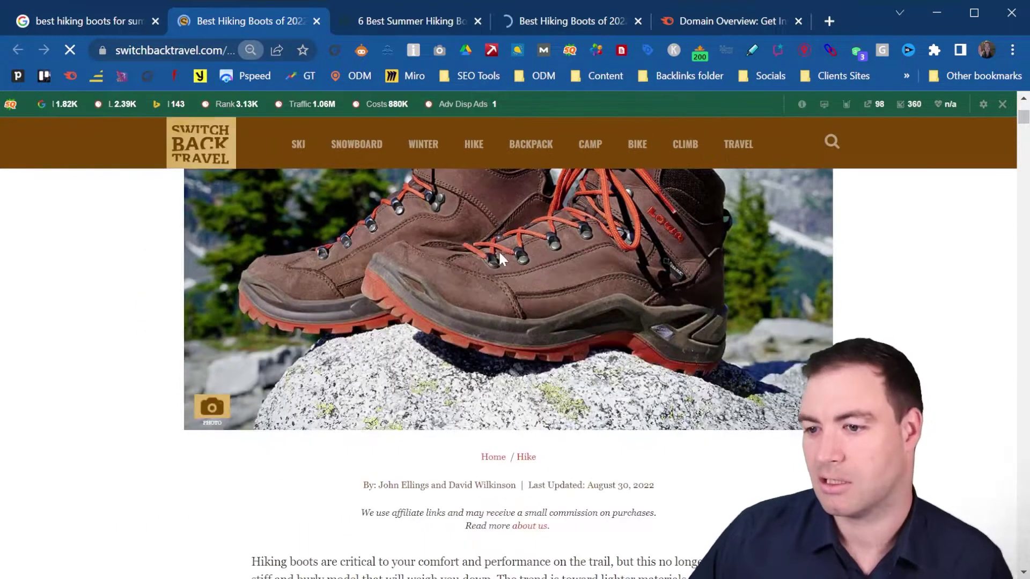
scroll(534, 343, "down", 8)
scroll(331, 354, "down", 3)
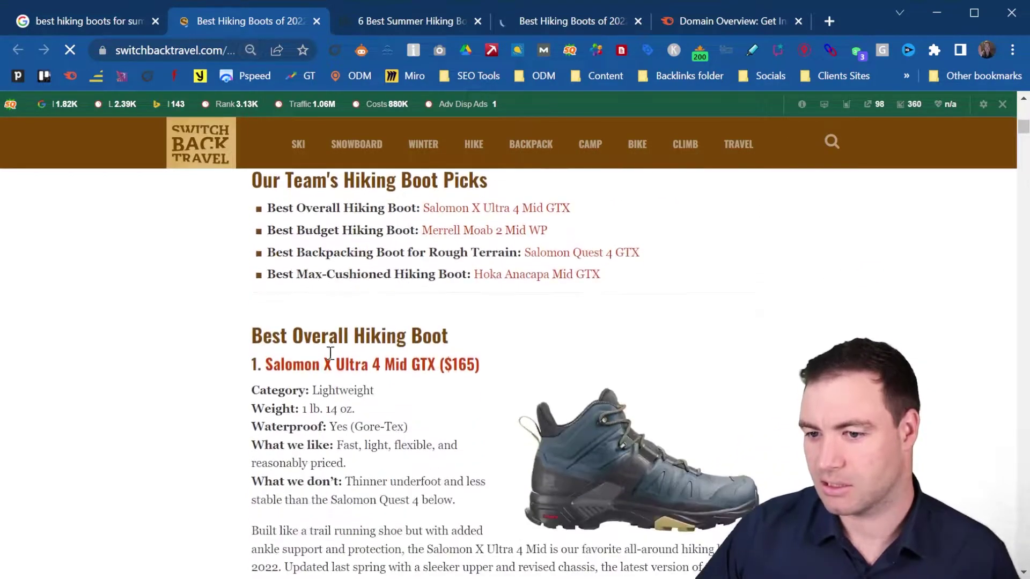
scroll(331, 354, "down", 15)
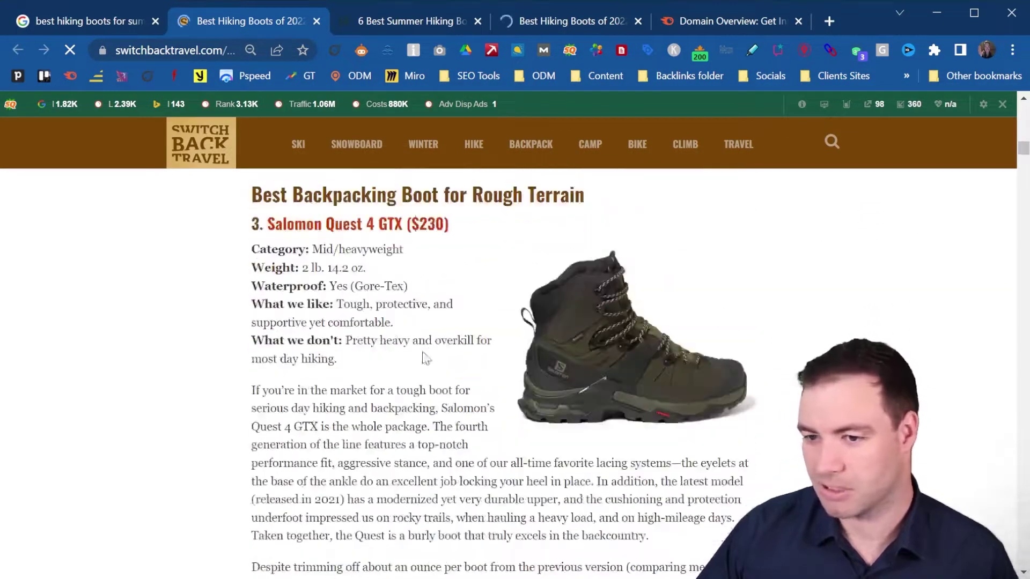
scroll(425, 358, "down", 20)
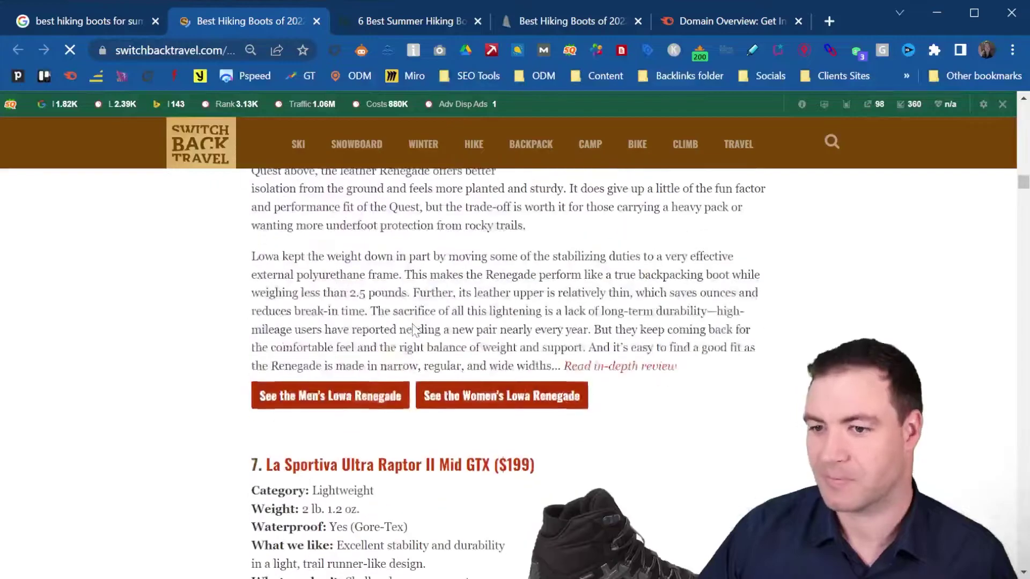
scroll(413, 328, "down", 6)
Review the structure and boot picks of RunRepeat's summer hiking boots guide, and return to the Google results.
left_click(391, 21)
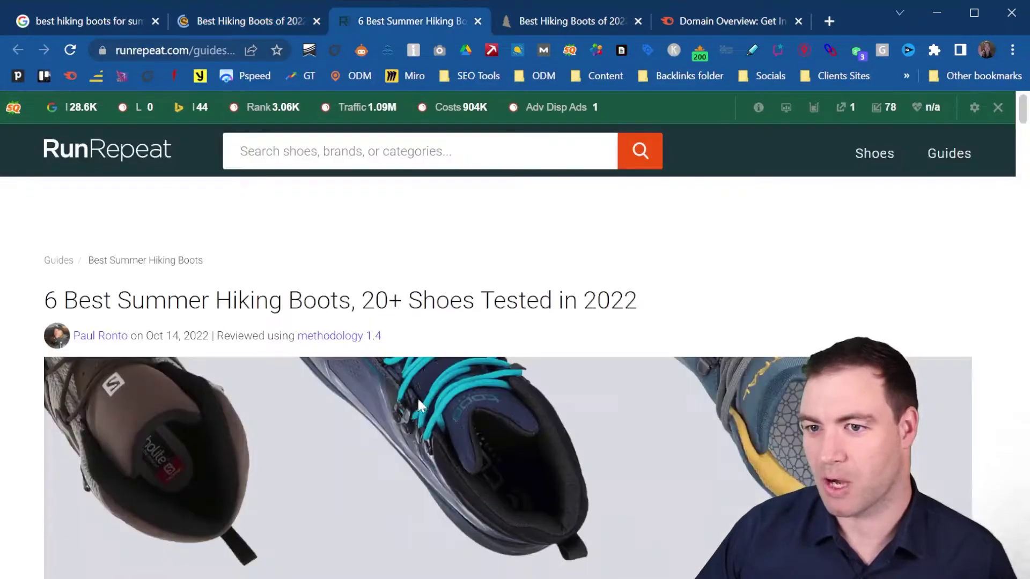
scroll(382, 361, "down", 15)
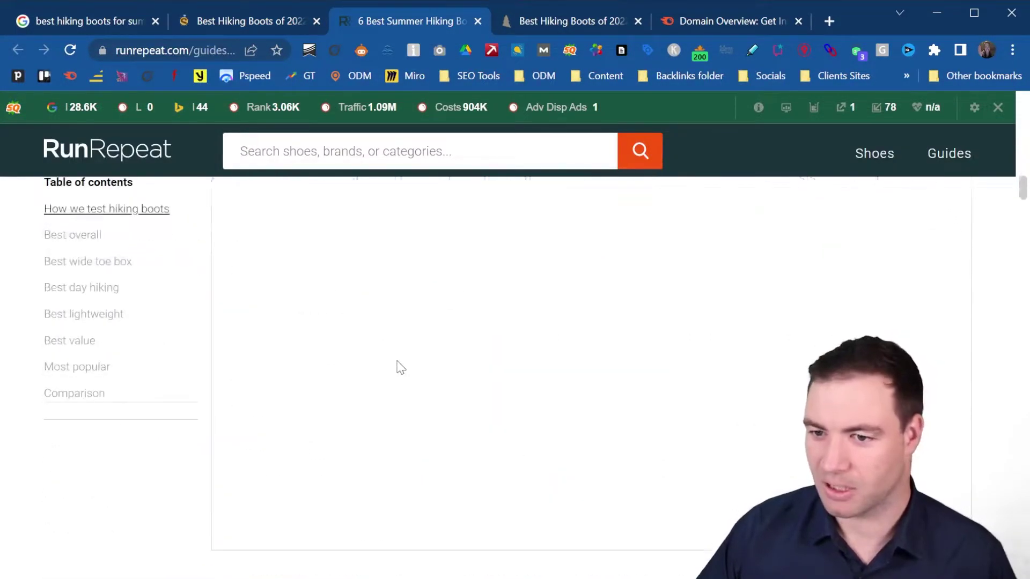
scroll(400, 367, "down", 10)
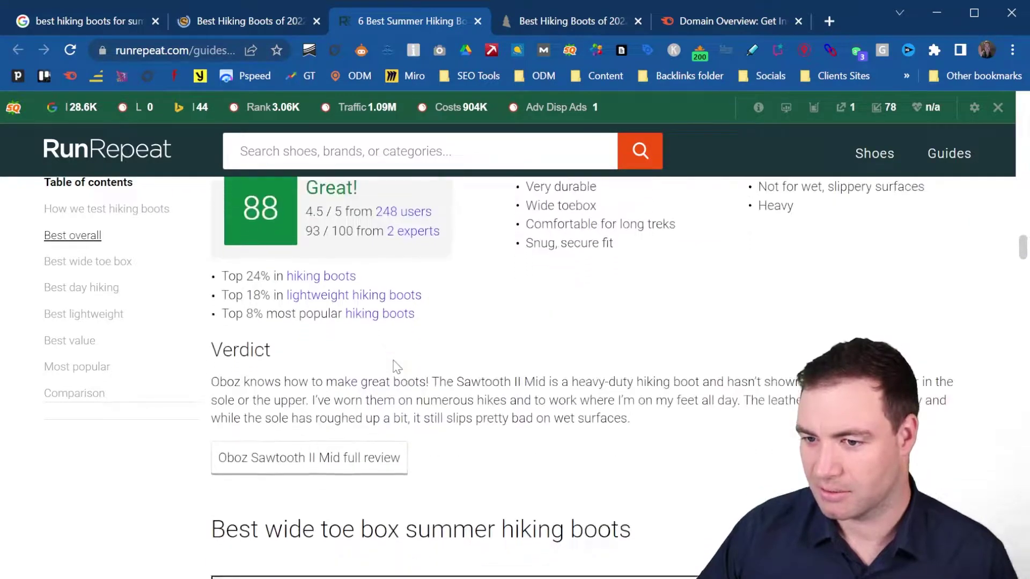
scroll(397, 364, "down", 15)
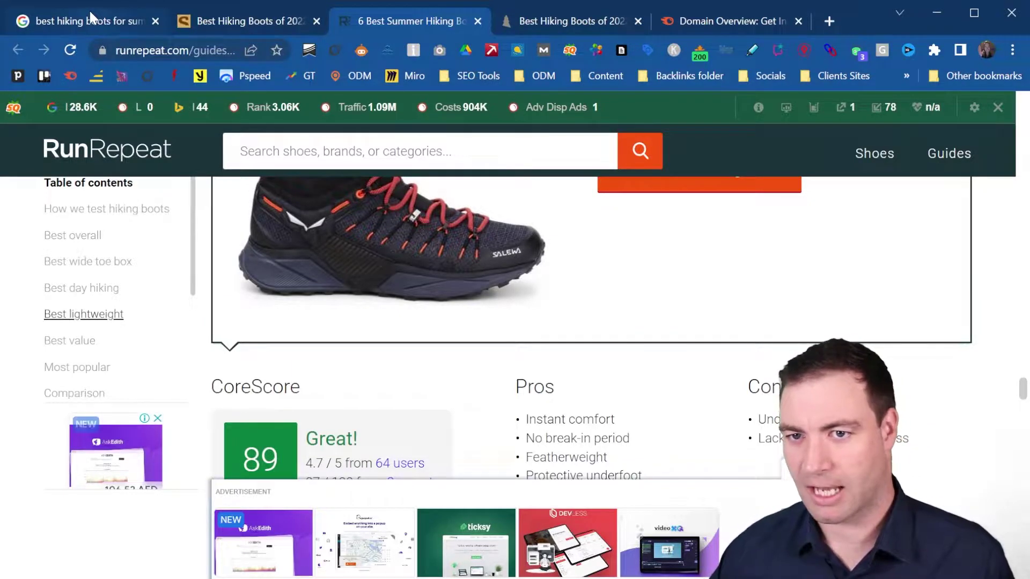
key("ctrl+1")
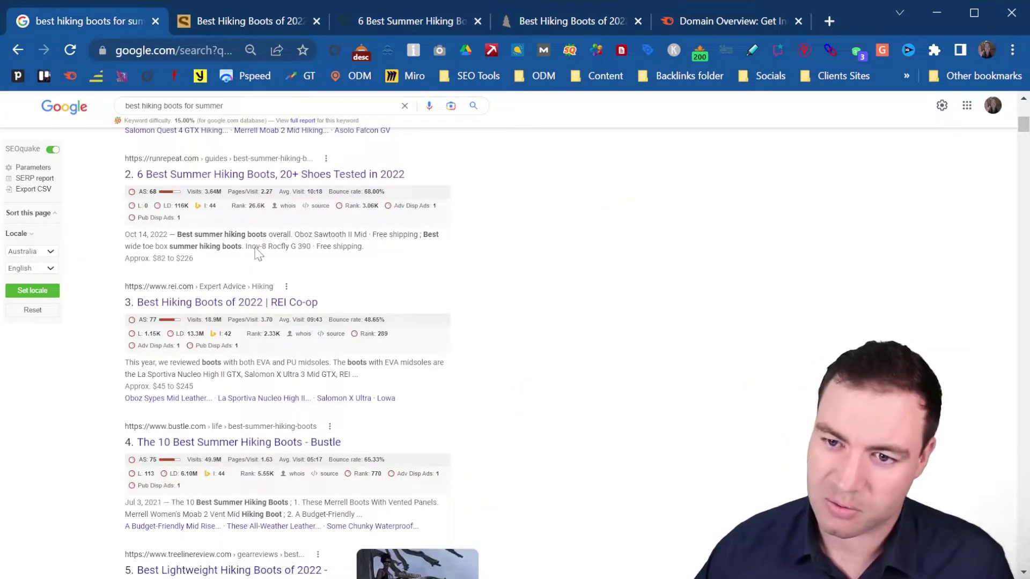
scroll(358, 259, "up", 5)
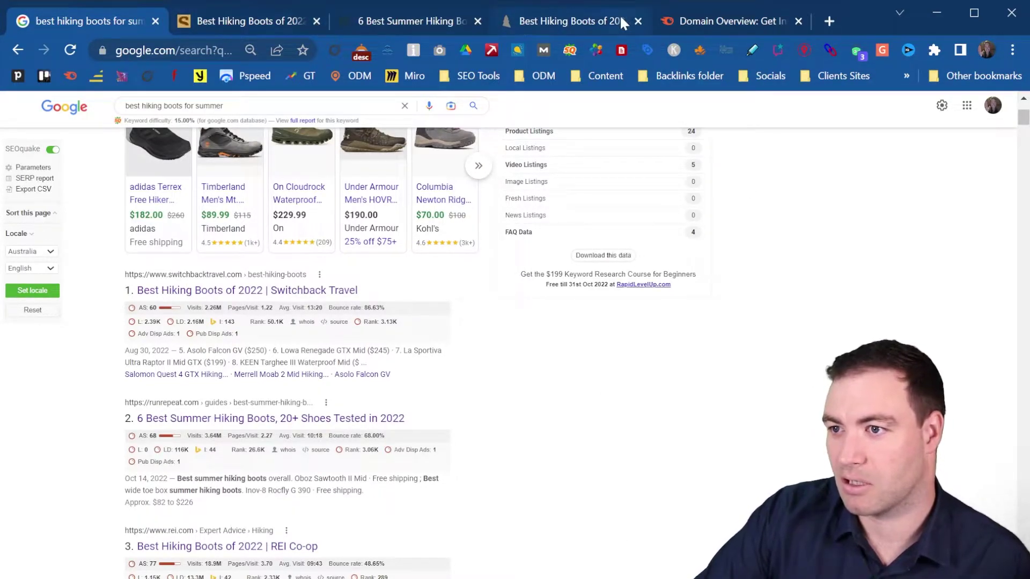
Close the REI Co-op article and switch to Semrush to open its Keyword Overview tool.
left_click(638, 22)
left_click(590, 18)
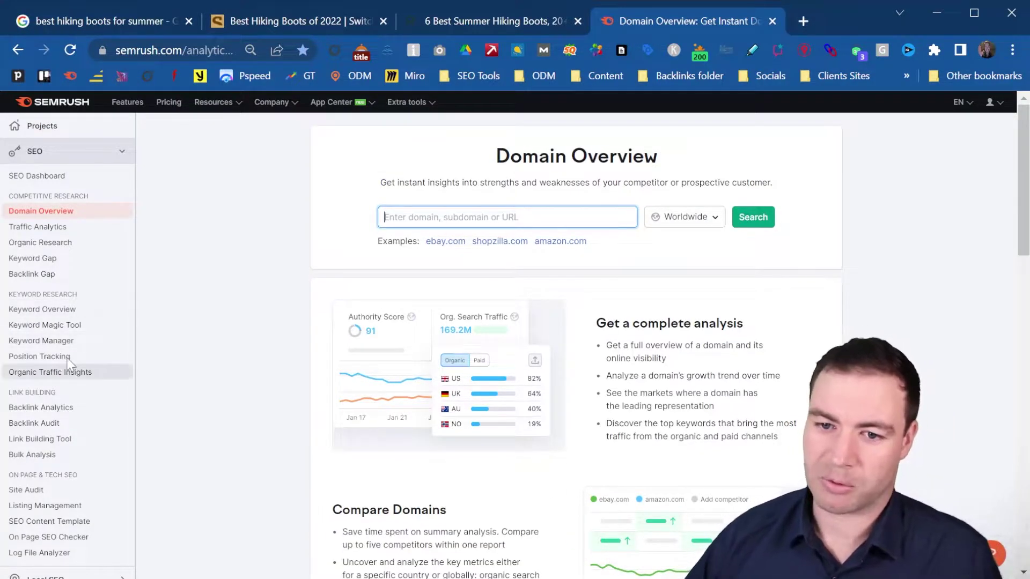
left_click(72, 323)
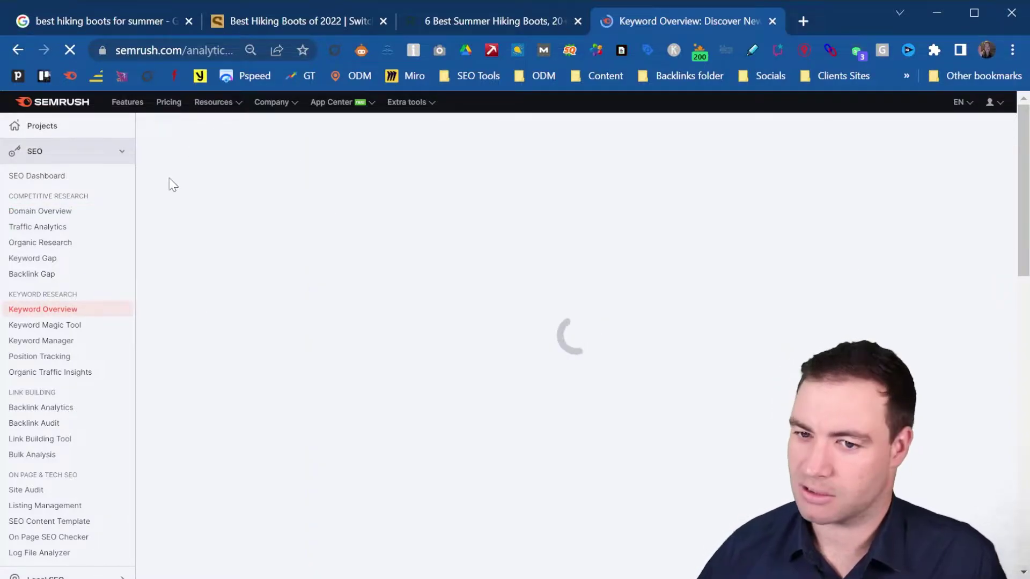
Copy the query "best hiking boots for summer" from Google and run it in Semrush Keyword Overview for the US.
left_click(123, 20)
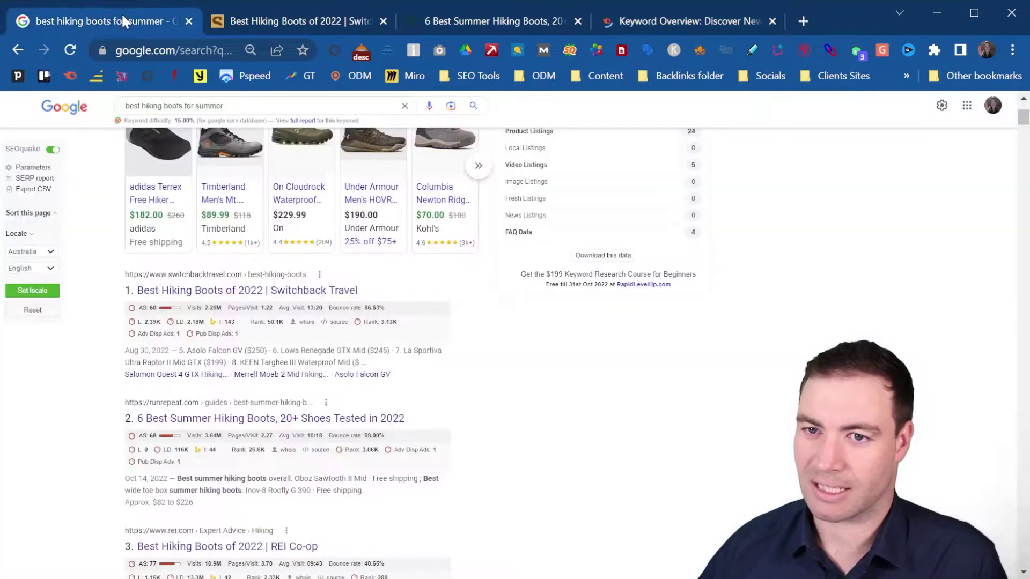
triple_click(154, 106)
key("ctrl+c")
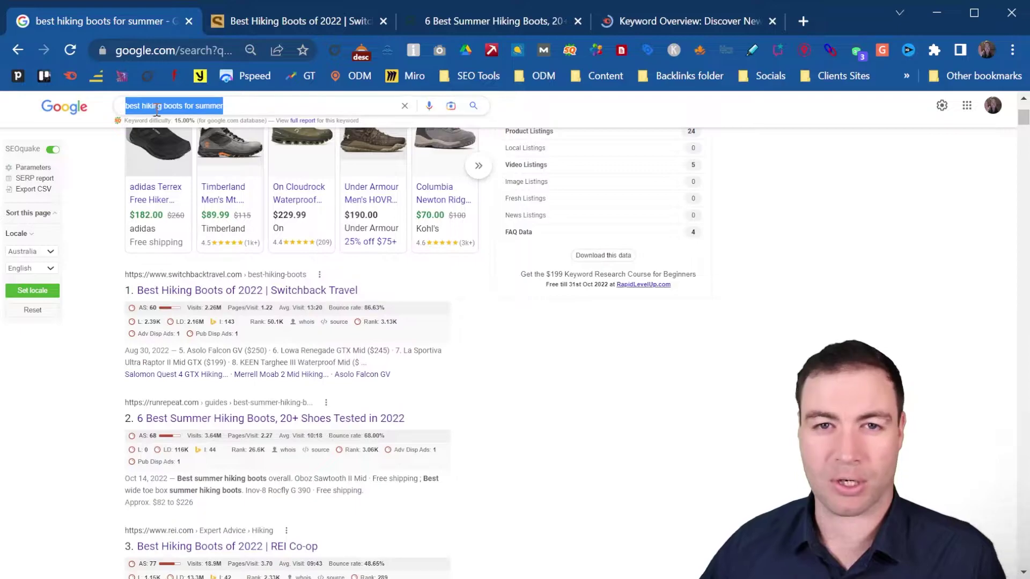
left_click(698, 18)
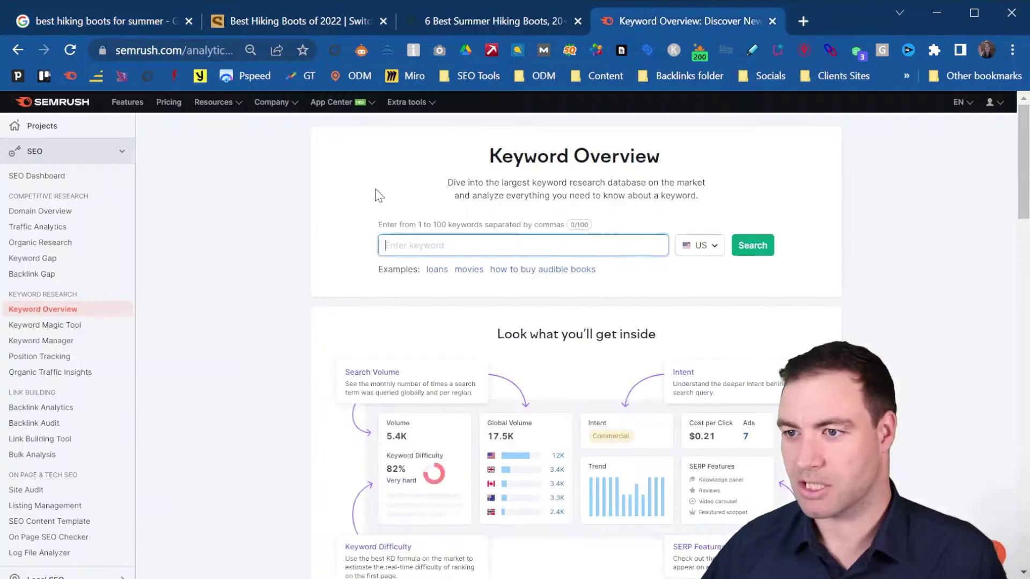
key("ctrl+v")
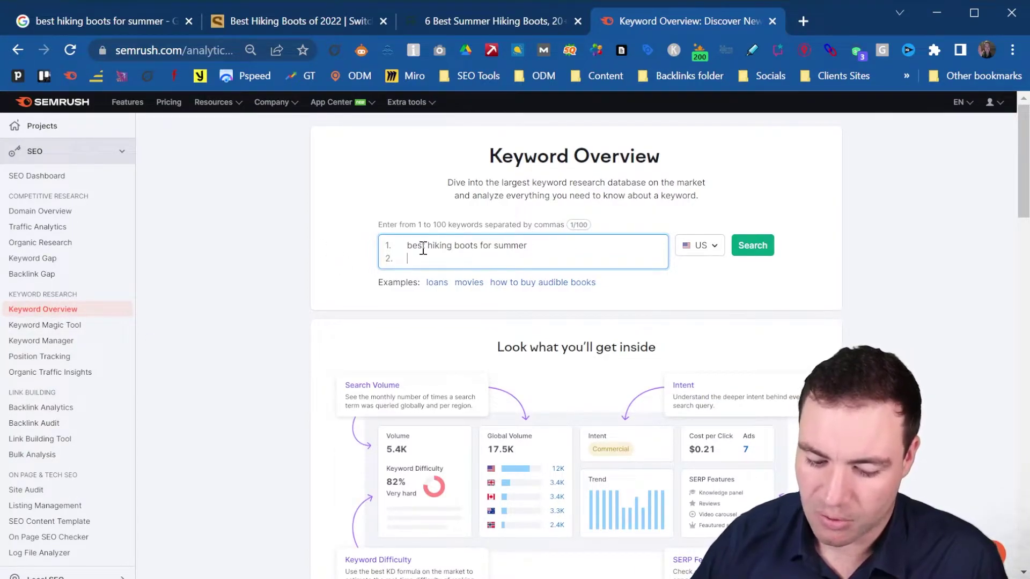
left_click(757, 253)
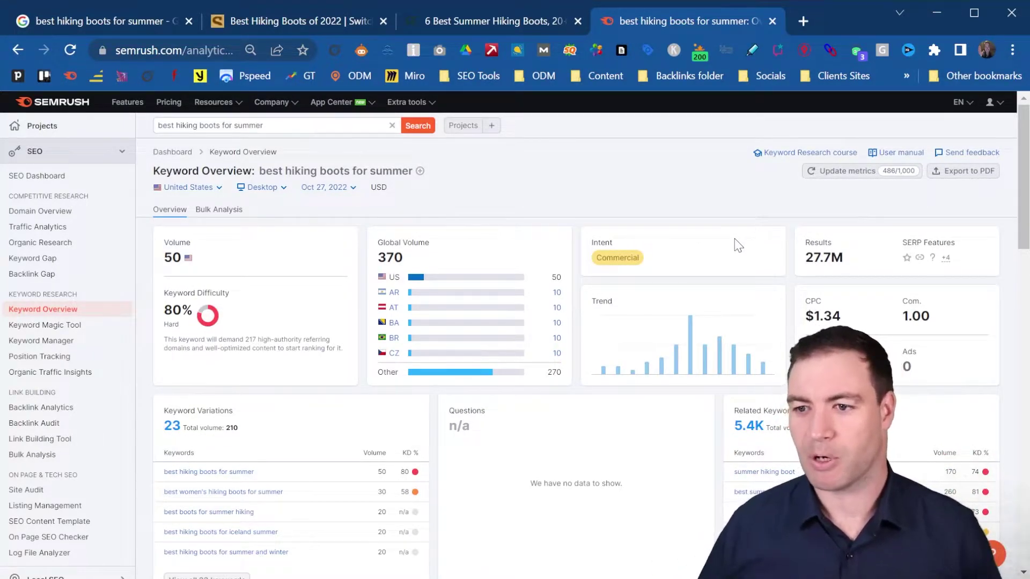
Examine the keyword's overview metrics and the SERP Analysis table, including Page AS and referring domains of the top ten pages.
scroll(620, 397, "down", 2)
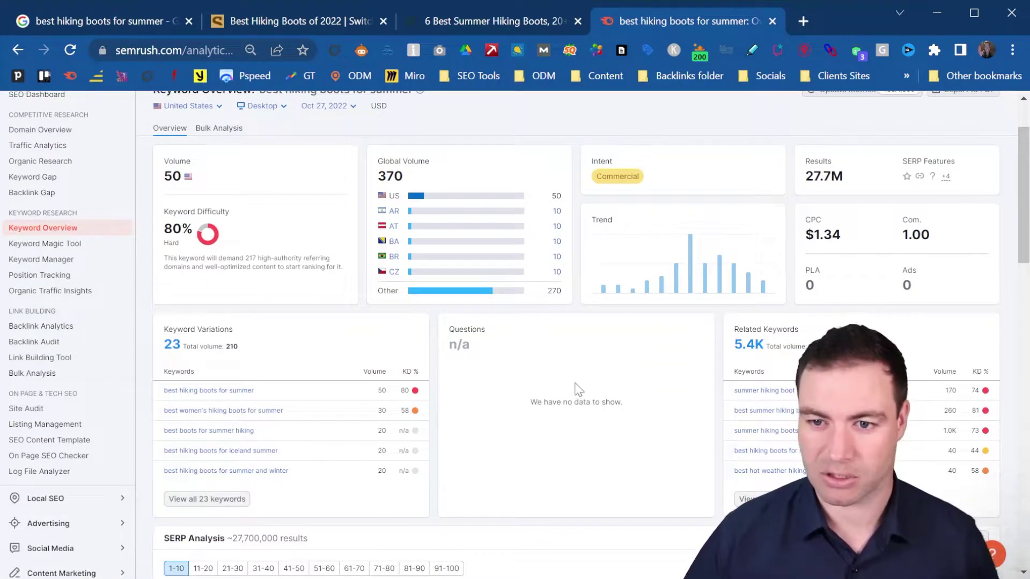
scroll(576, 390, "down", 2)
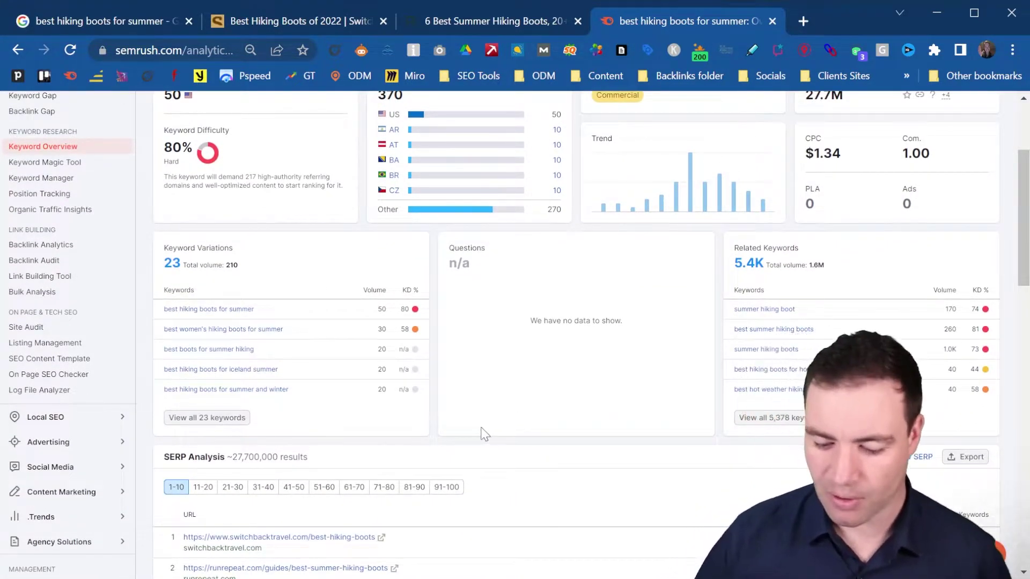
scroll(568, 414, "down", 4)
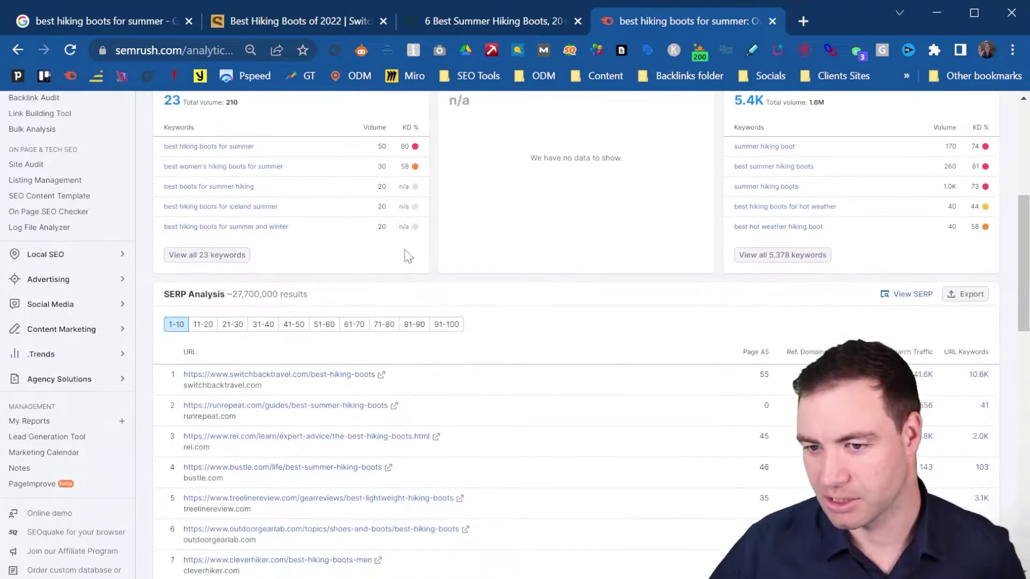
scroll(576, 337, "down", 4)
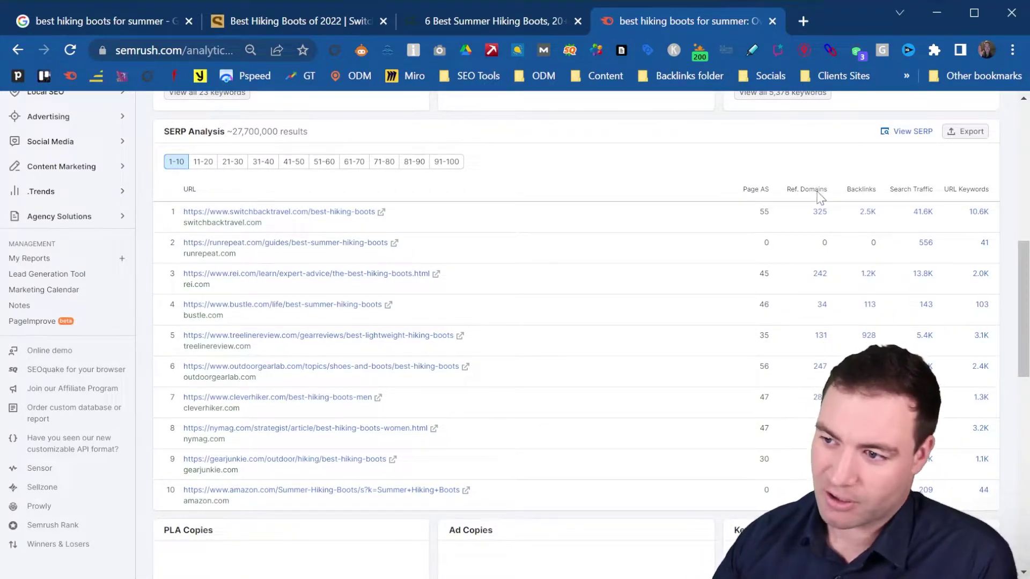
mouse_move(820, 194)
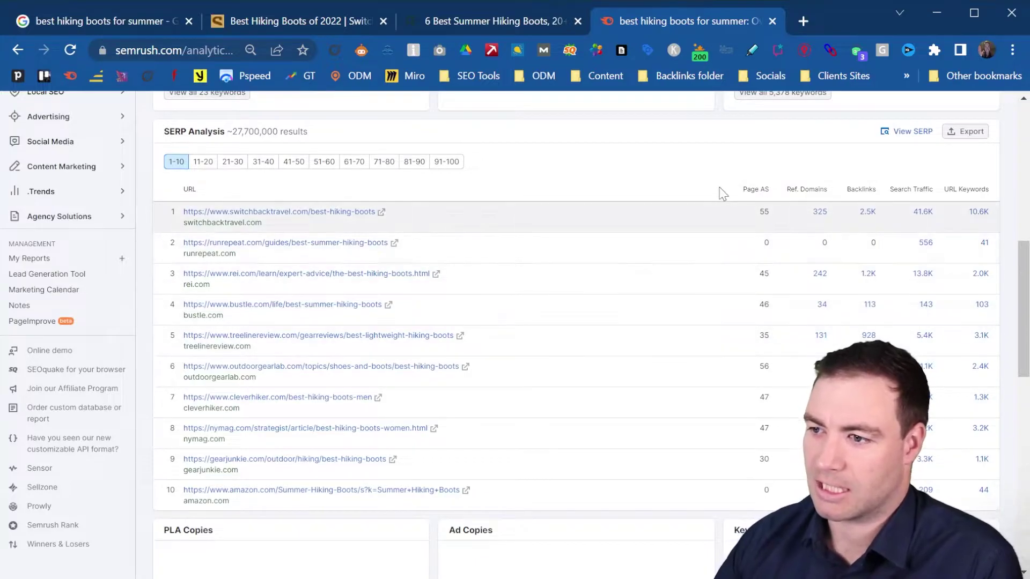
mouse_move(758, 195)
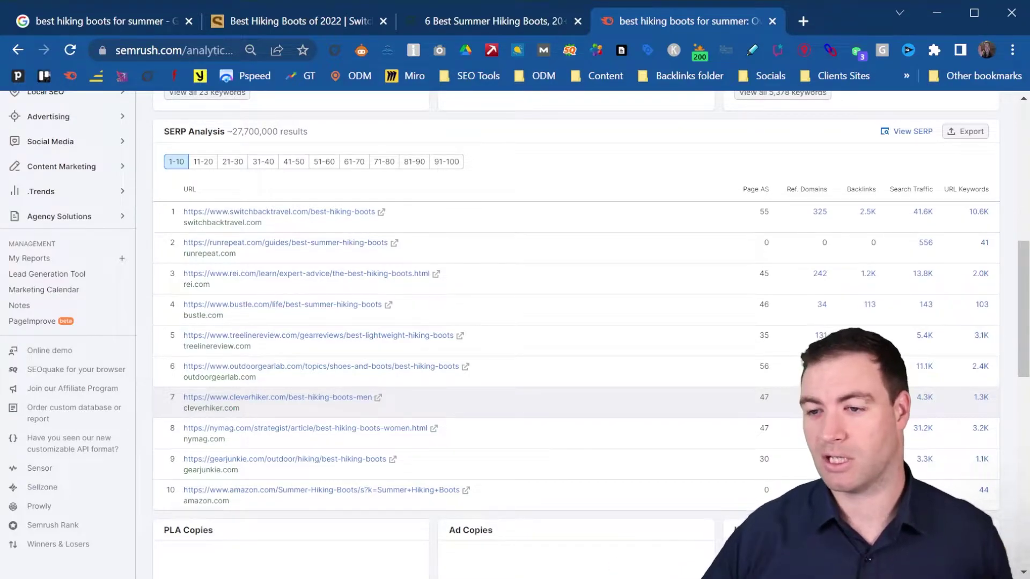
Return to the Related Keywords section of the overview and open its full keyword list.
scroll(601, 397, "up", 3)
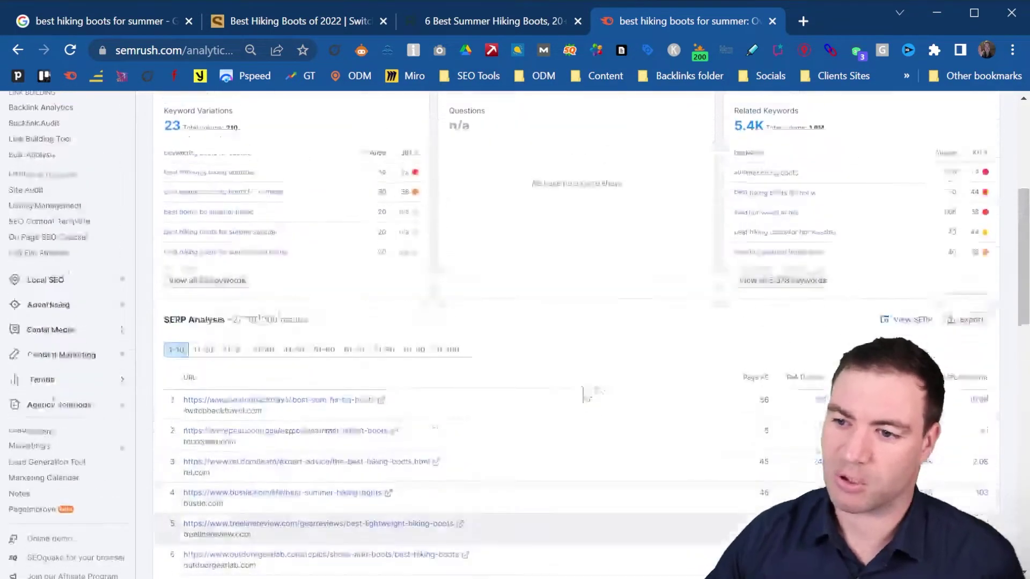
scroll(557, 420, "up", 5)
scroll(633, 349, "down", 3)
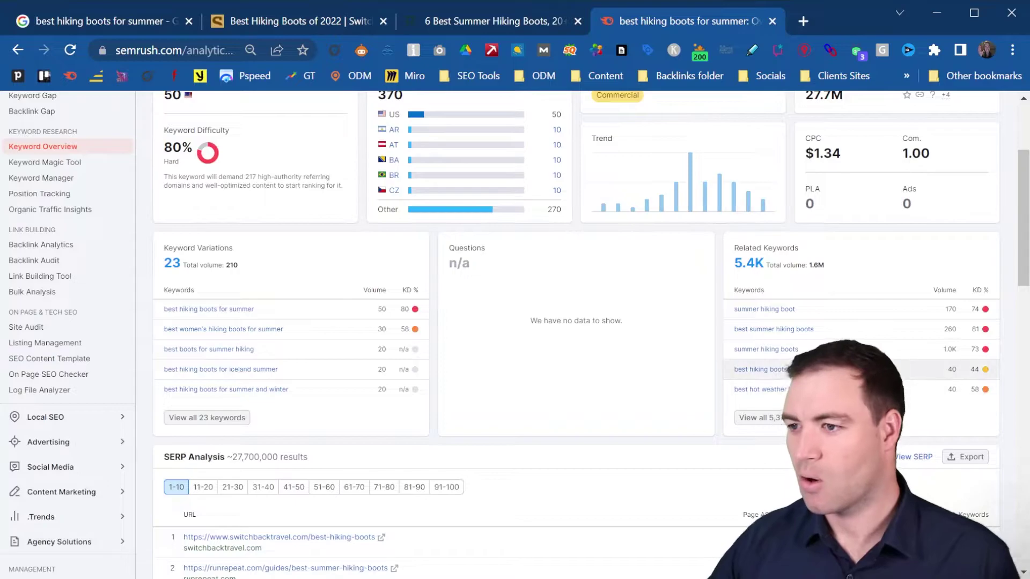
left_click(790, 421)
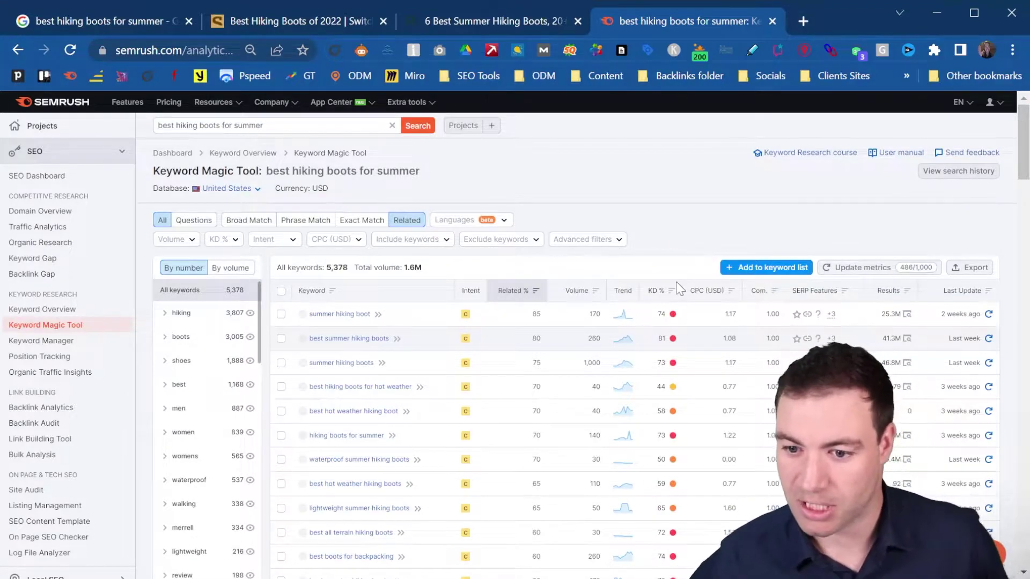
Filter the related keywords to the "review" group, check their volume and difficulty, and go back to all keywords.
scroll(189, 345, "down", 3)
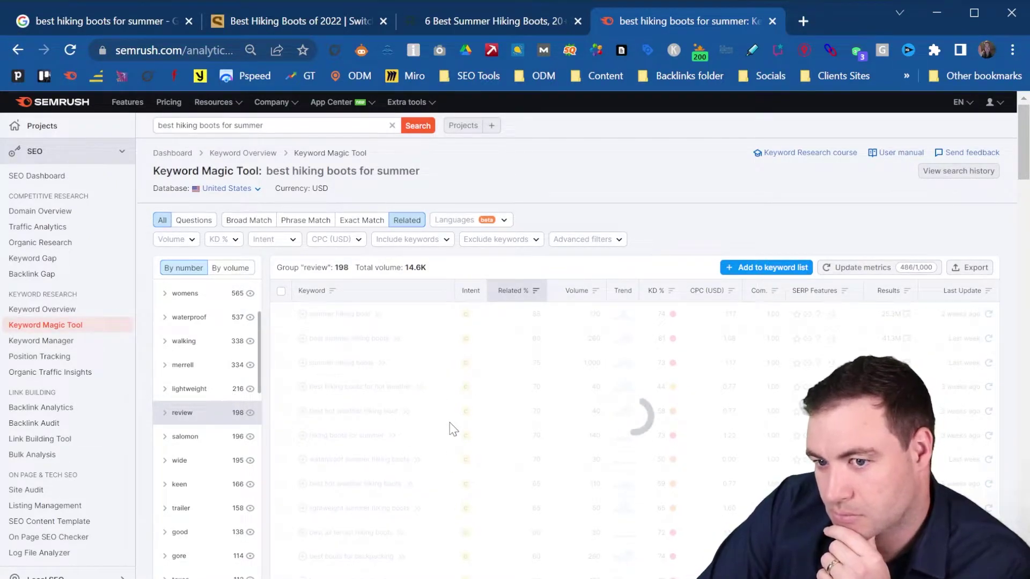
scroll(221, 410, "up", 3)
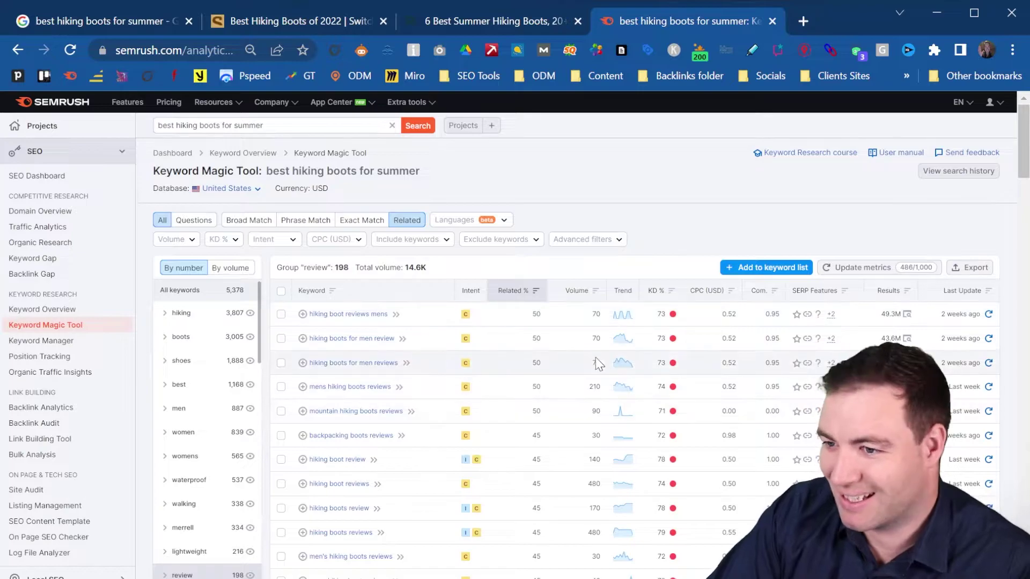
scroll(463, 437, "down", 3)
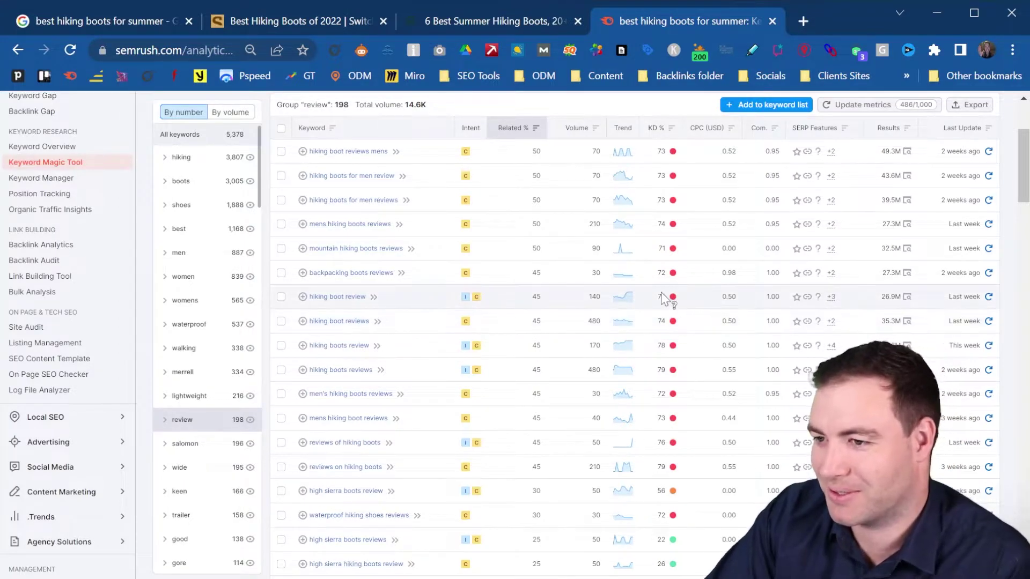
mouse_move(656, 287)
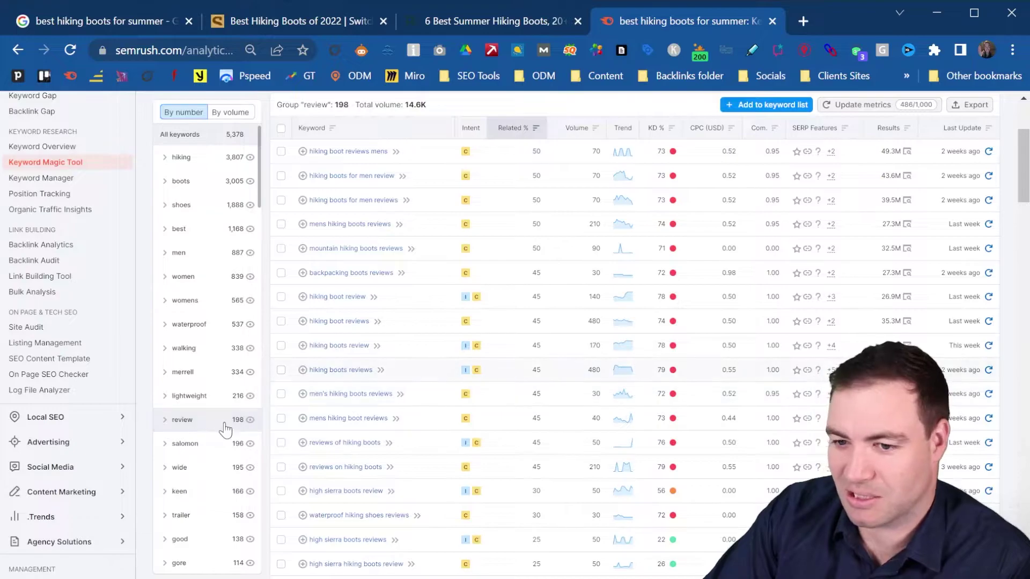
scroll(193, 214, "up", 3)
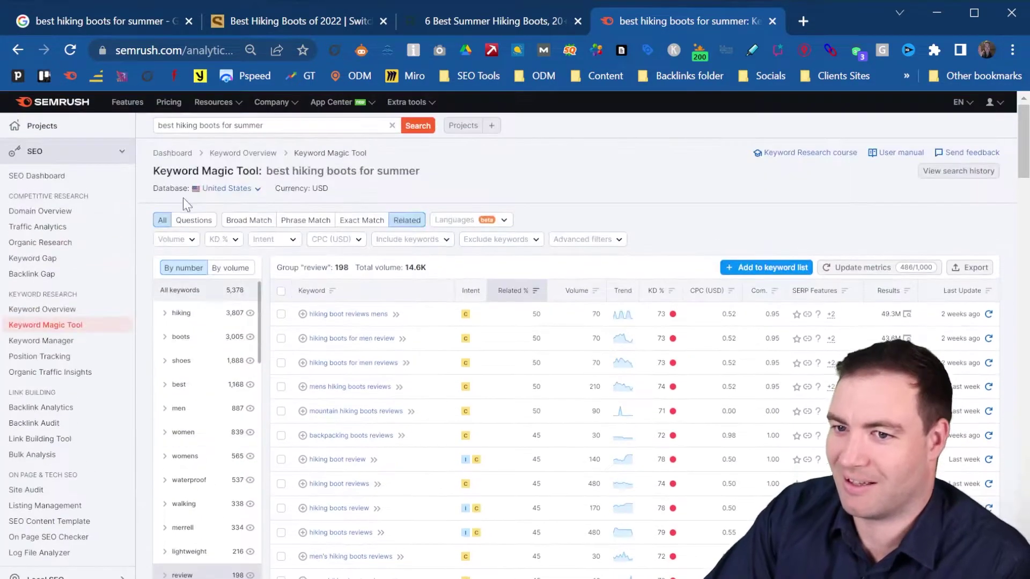
left_click(210, 297)
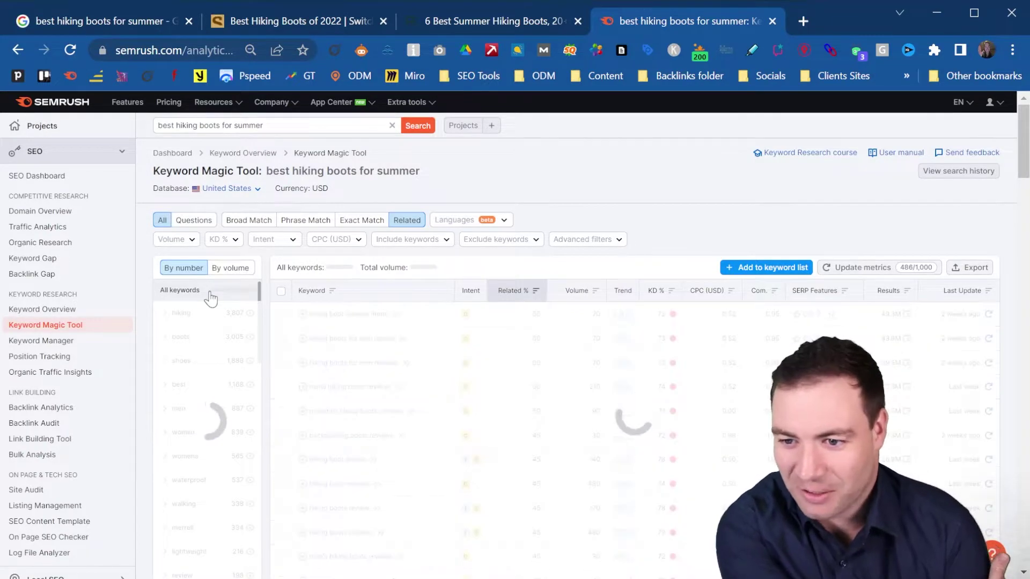
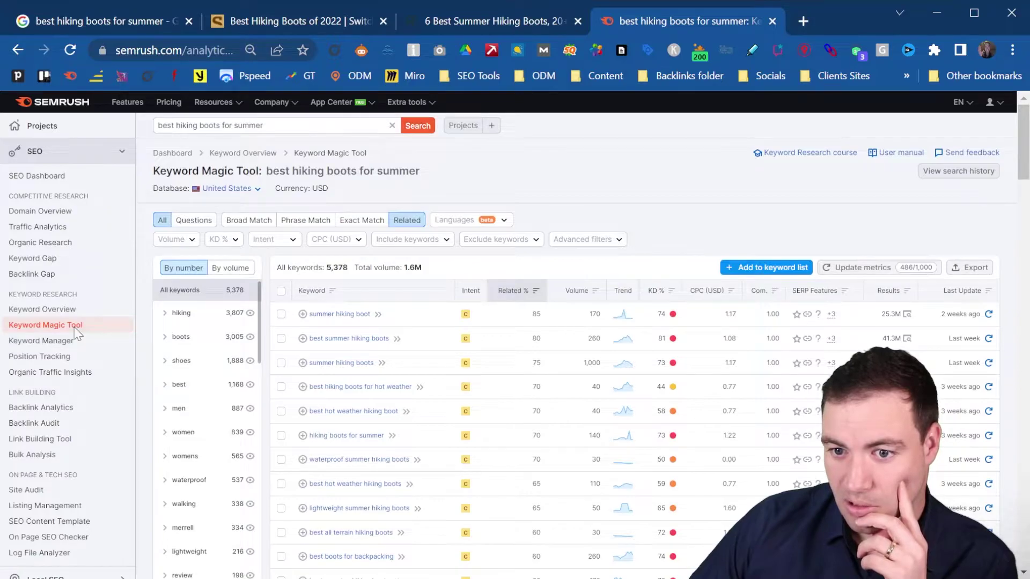
Run a US Keyword Overview for "best hiking boots for summer" in a new tab and highlight its global volume figure.
middle_click(120, 342)
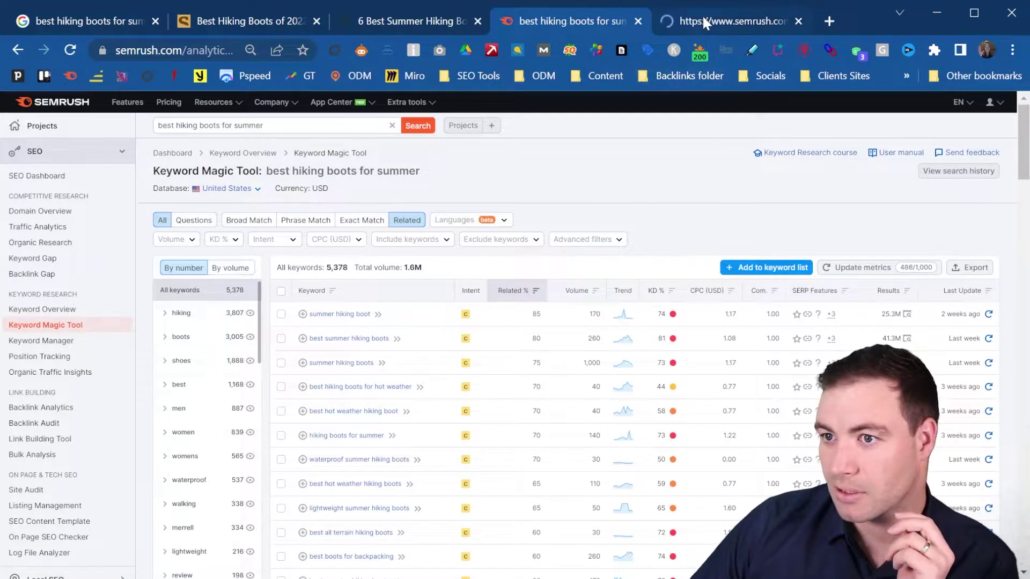
left_click(703, 14)
left_click(67, 74)
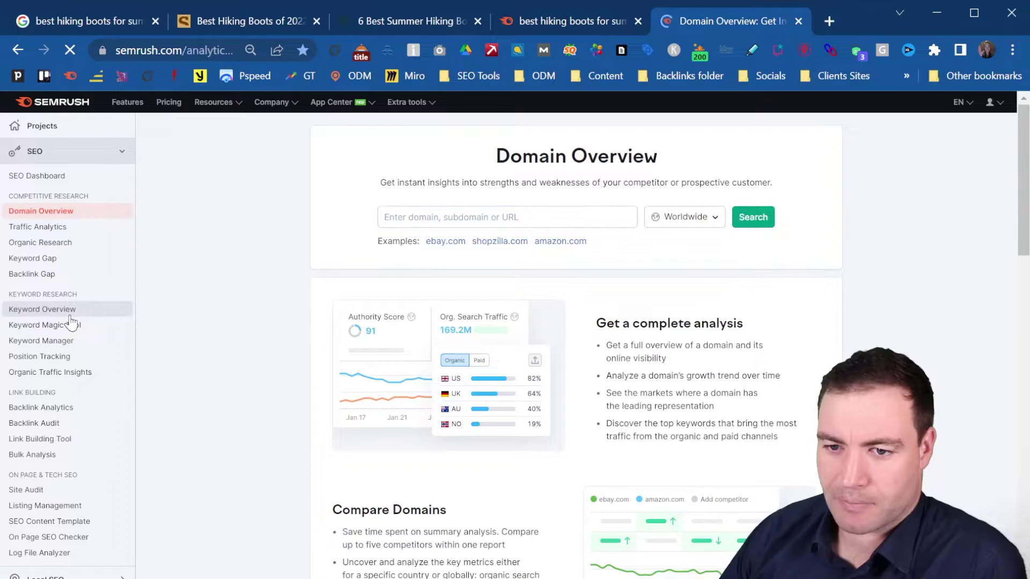
left_click(70, 314)
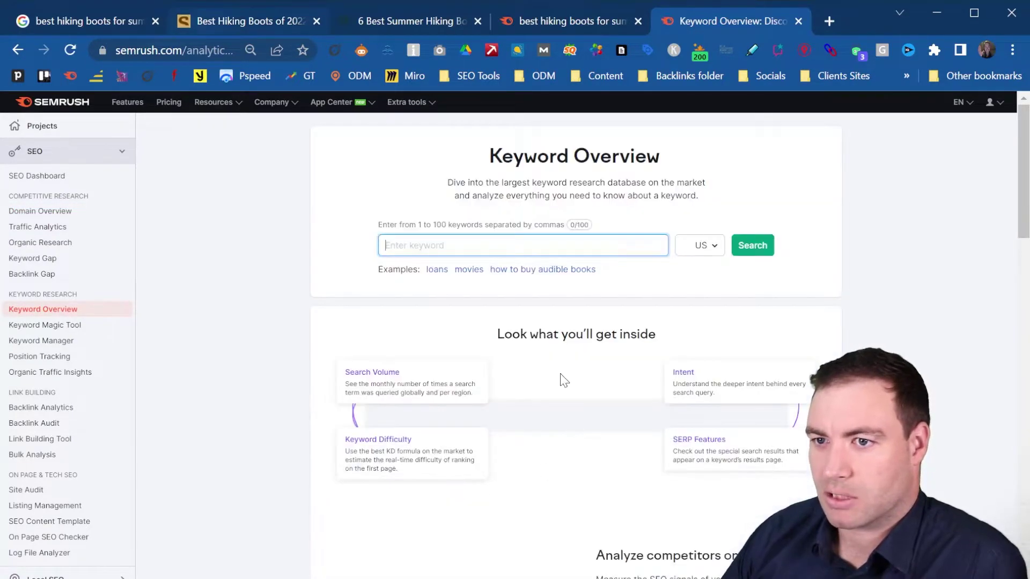
left_click(428, 241)
type("best hiking boots for summer")
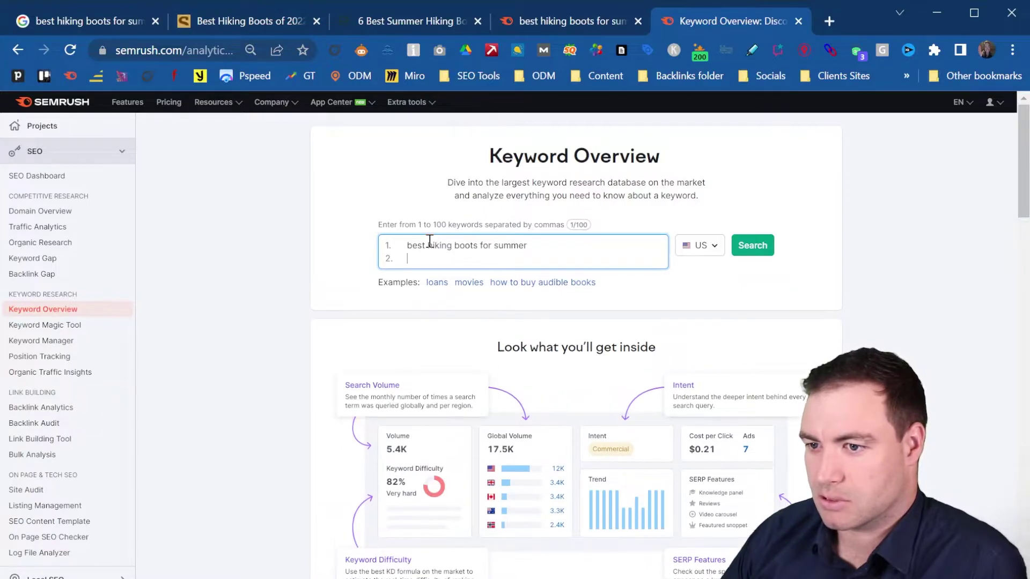
left_click(769, 252)
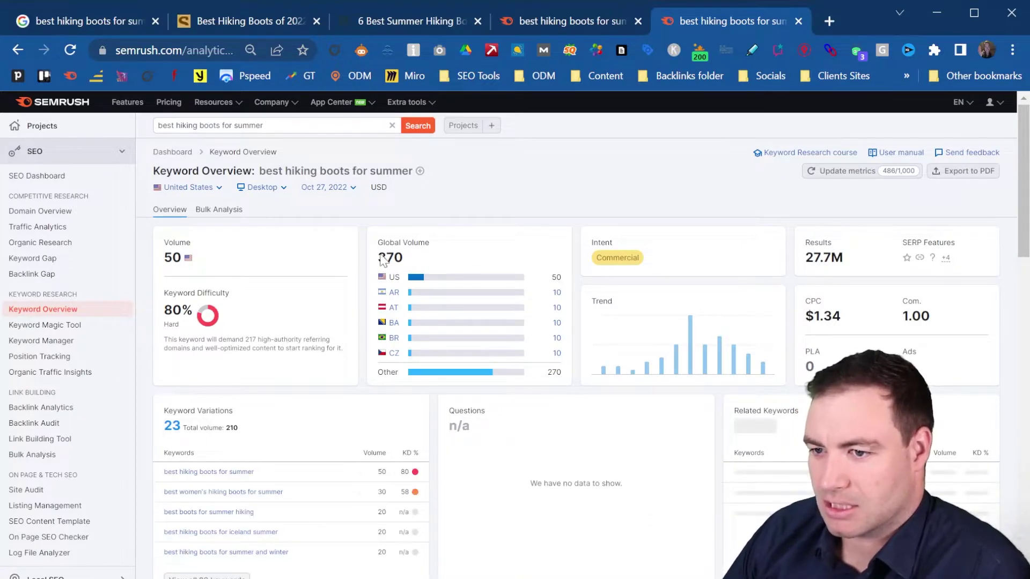
left_click_drag(375, 262, 423, 259)
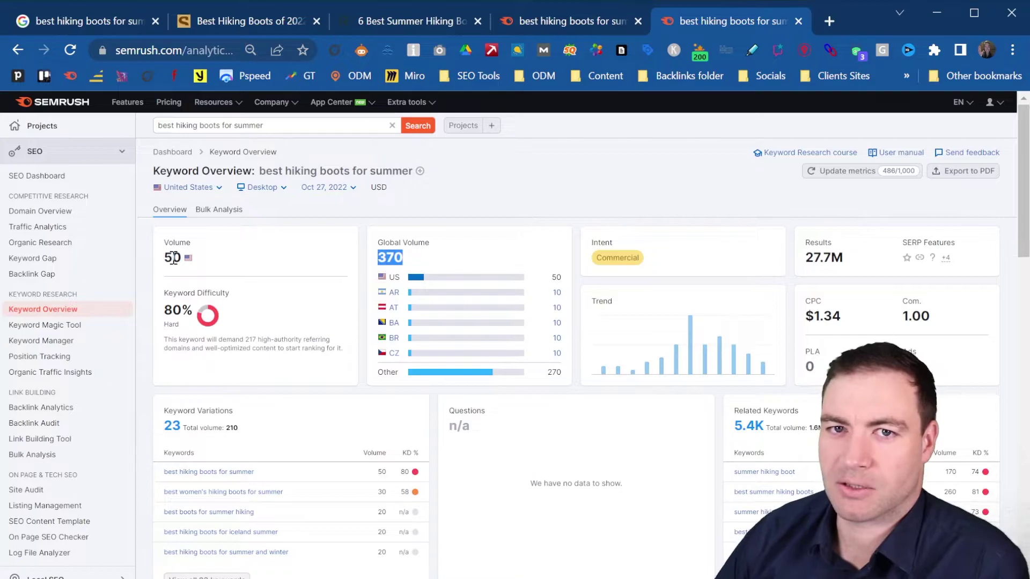
Return to the Keyword Magic Tool results and examine the volume and keyword difficulty of the related keywords.
left_click(550, 24)
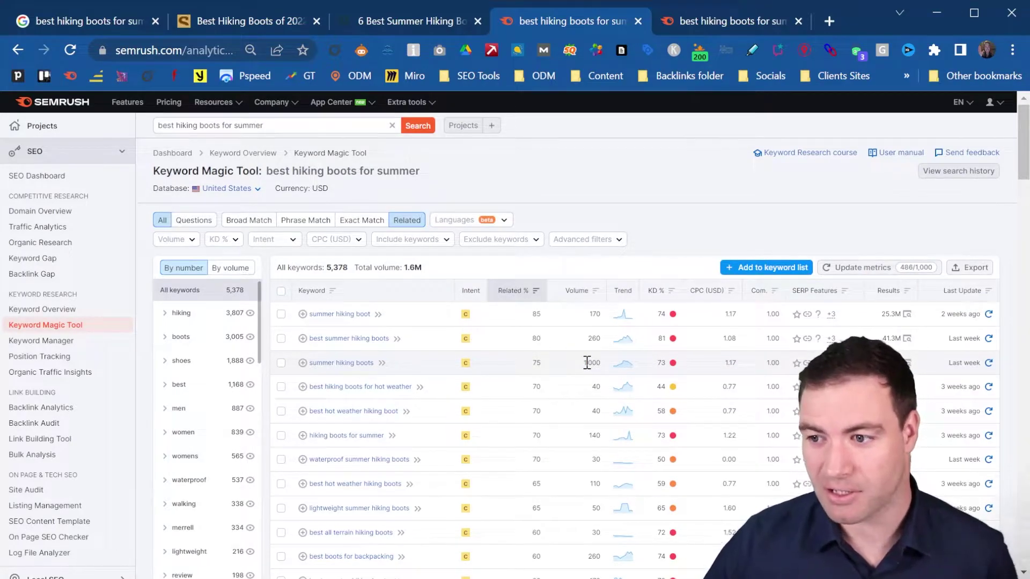
mouse_move(660, 363)
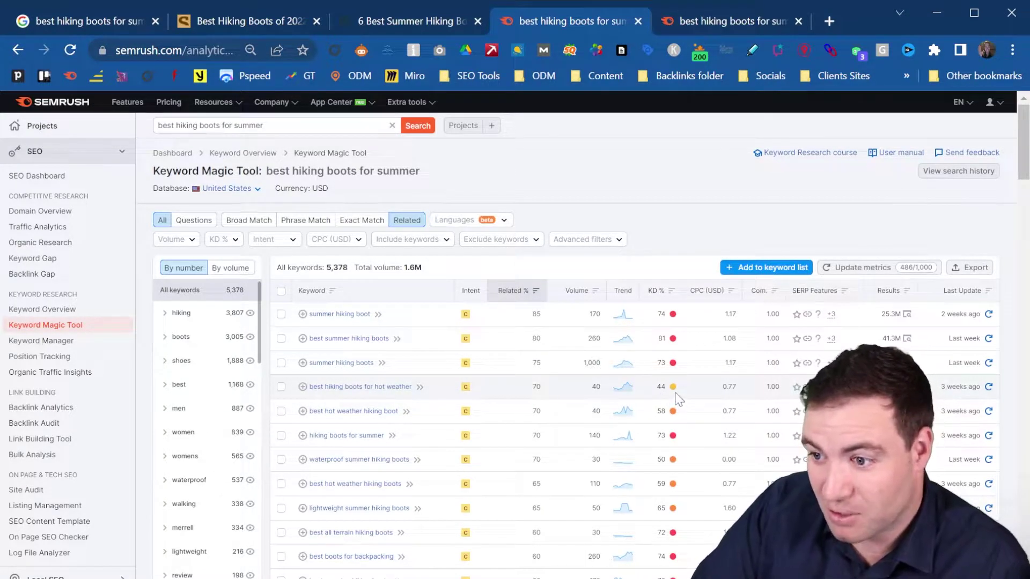
mouse_move(667, 396)
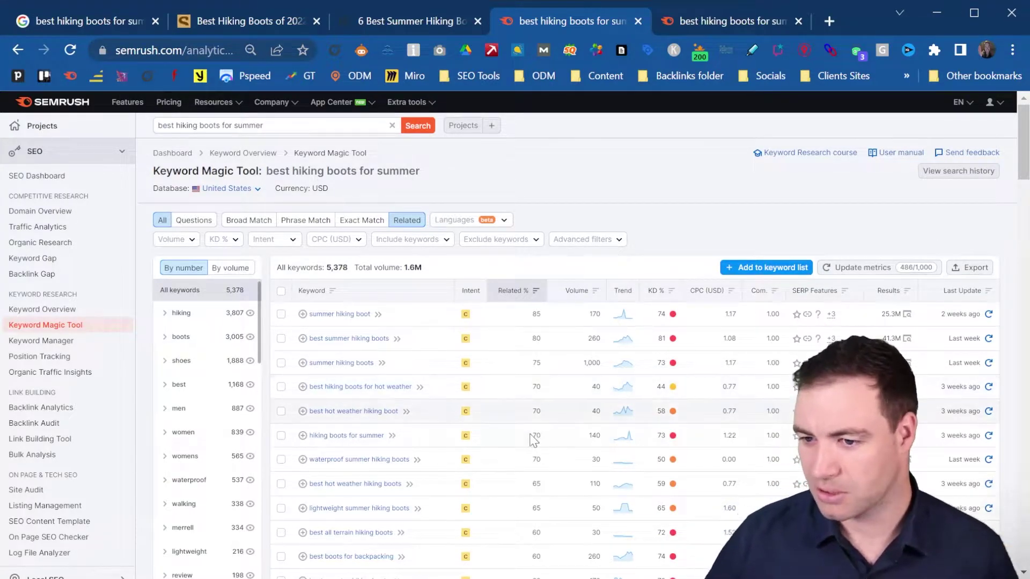
scroll(519, 343, "down", 1)
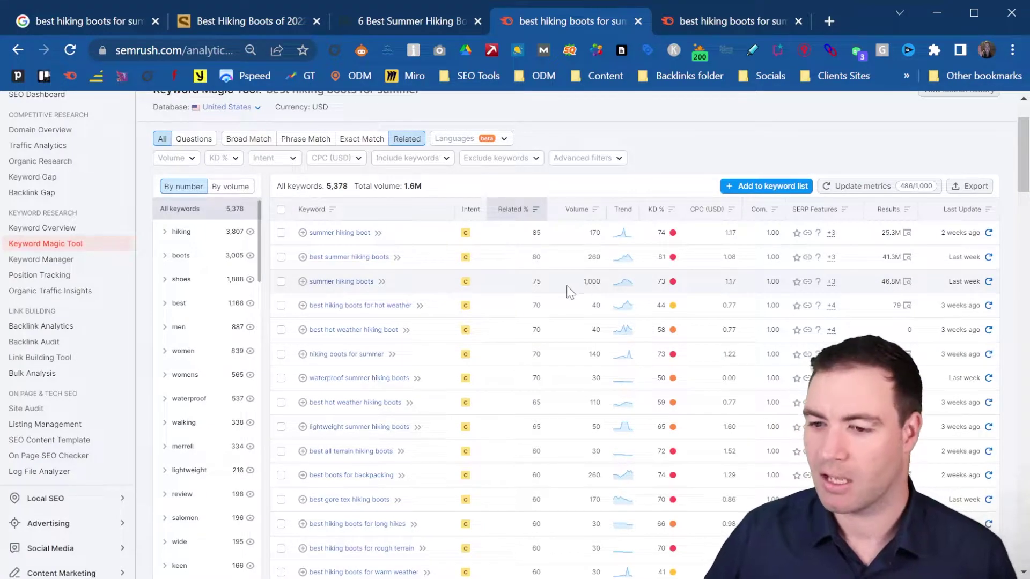
scroll(558, 309, "down", 3)
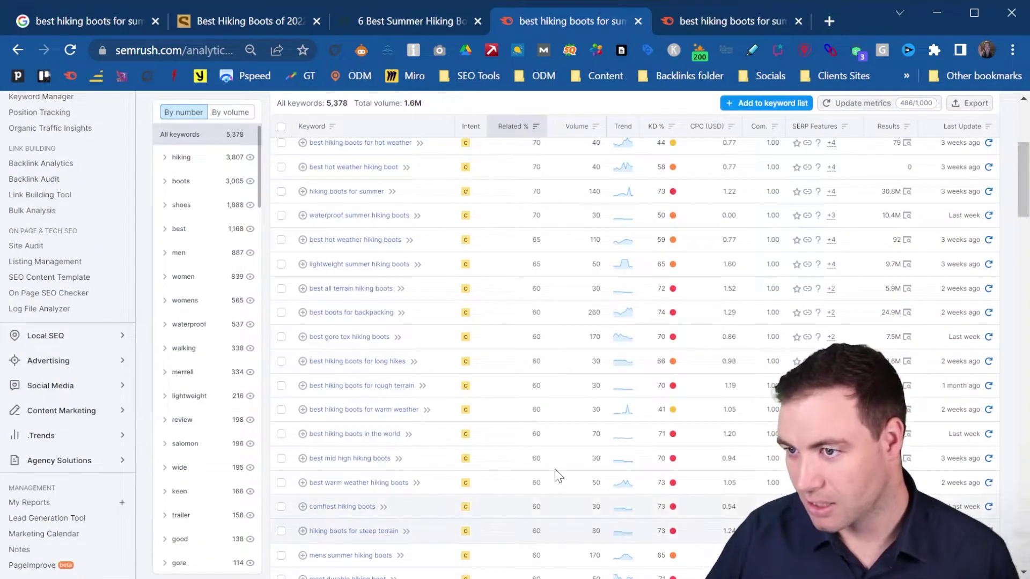
scroll(694, 352, "up", 4)
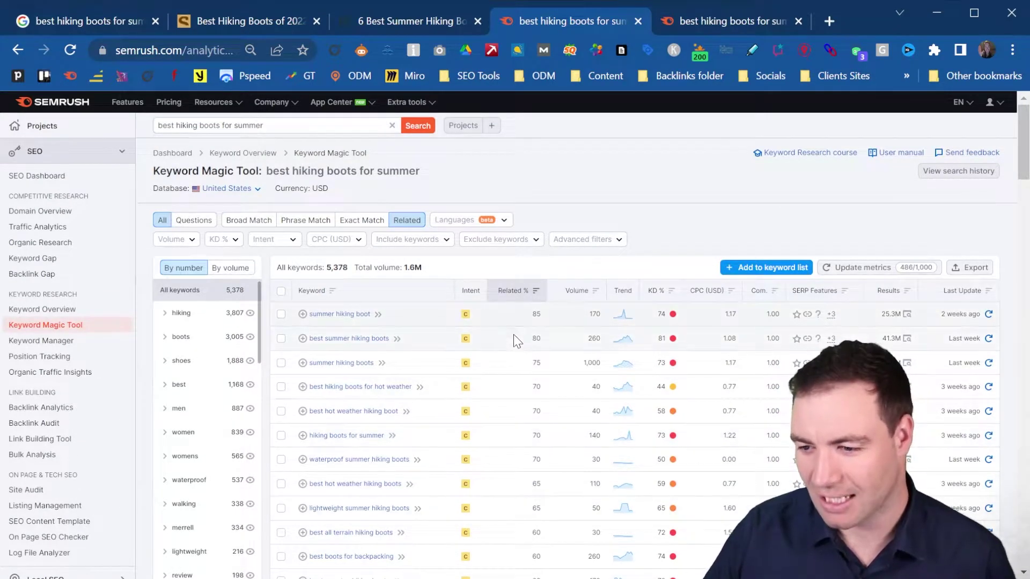
scroll(514, 333, "down", 4)
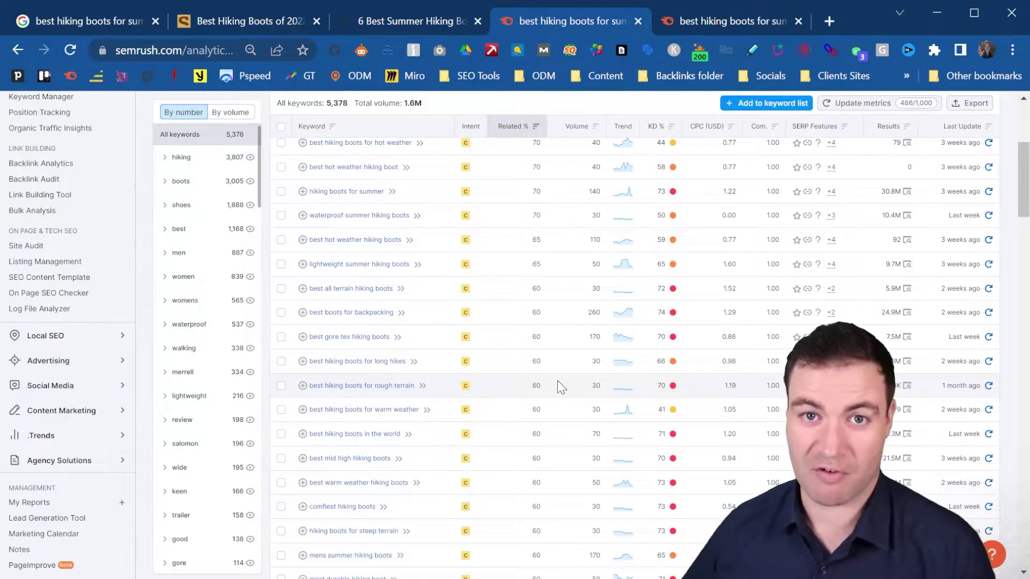
scroll(558, 385, "down", 20)
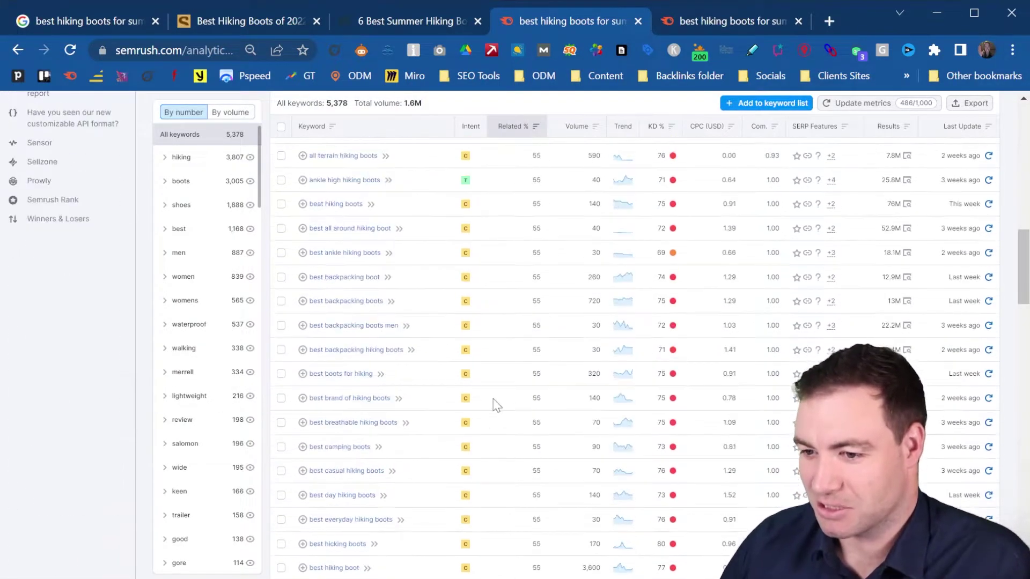
Return to the start of the related keywords list and open the overview of "summer hiking boots" in a new tab.
scroll(472, 546, "up", 6)
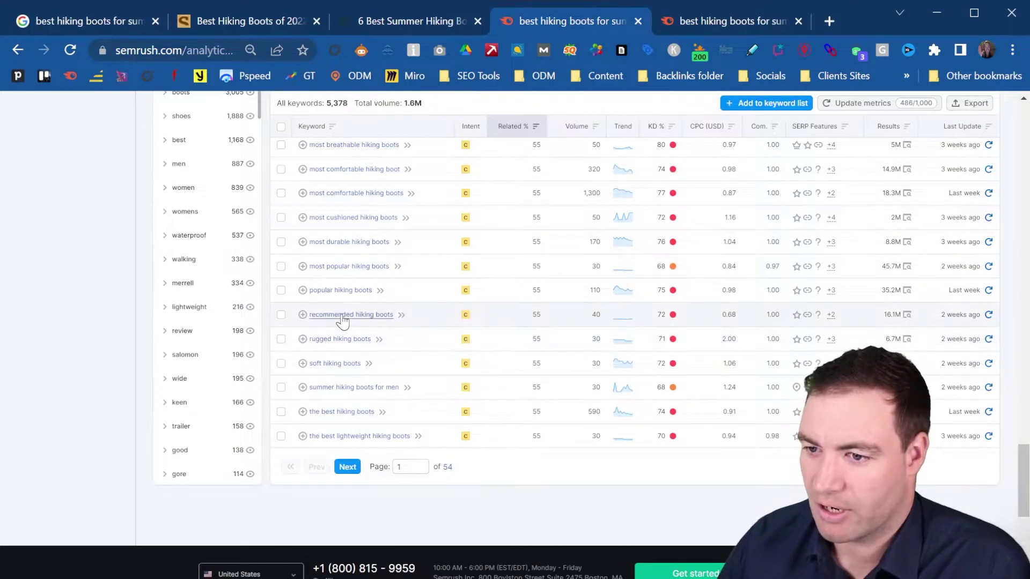
scroll(382, 320, "up", 2)
scroll(382, 320, "up", 10)
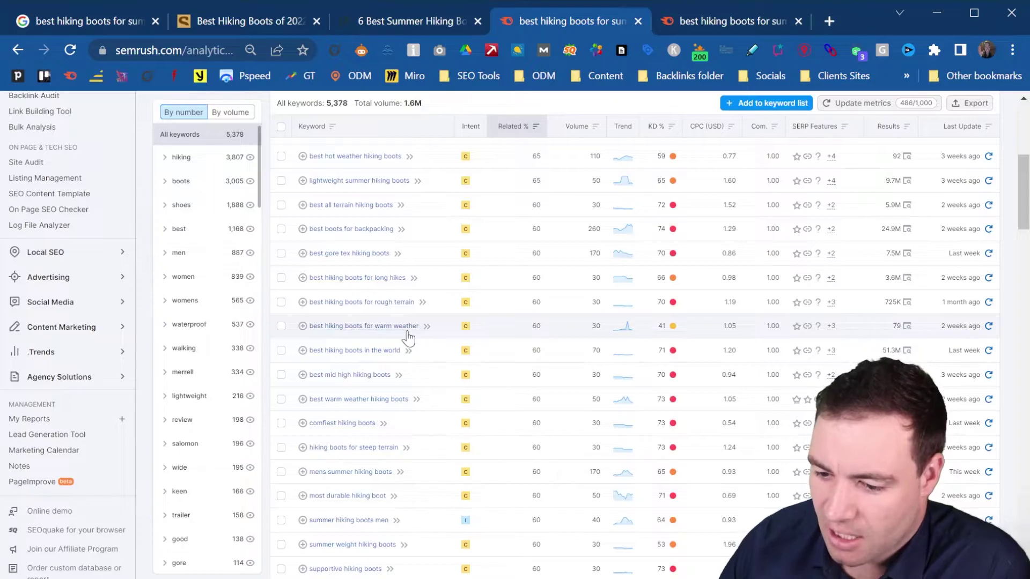
scroll(403, 330, "up", 6)
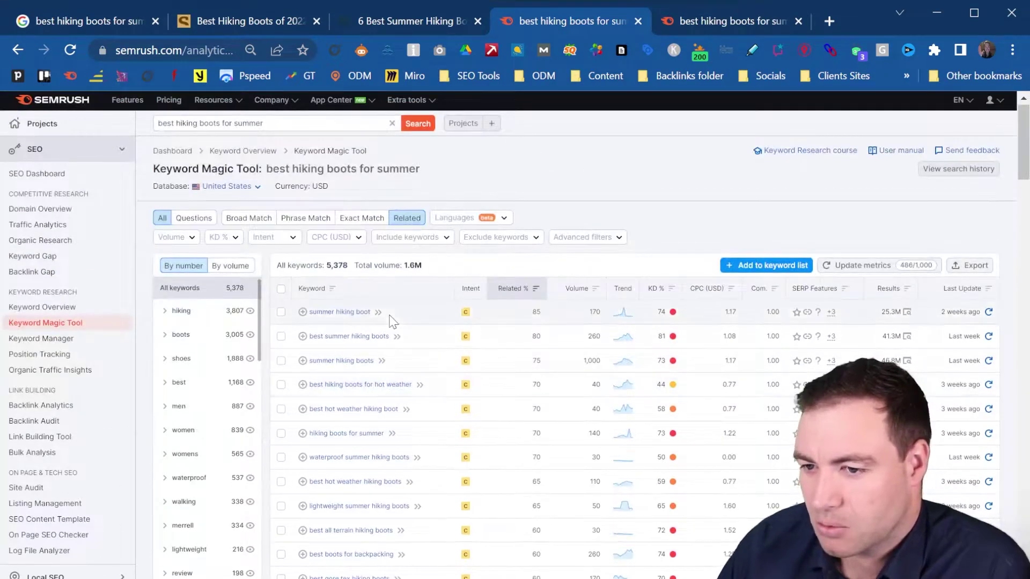
left_click(363, 361)
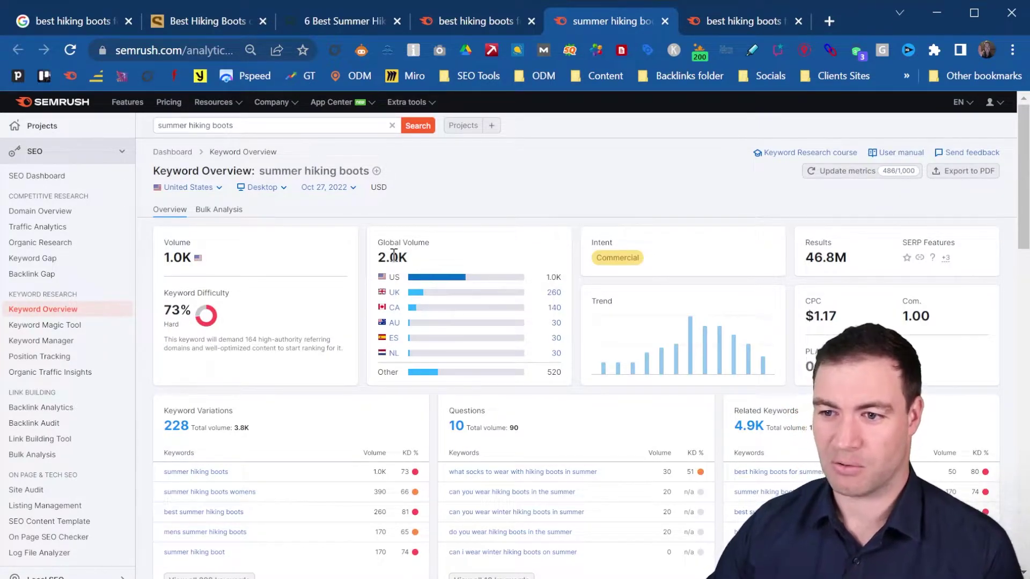
Highlight the global volume figure for "summer hiking boots" and review its country breakdown.
left_click_drag(379, 257, 410, 261)
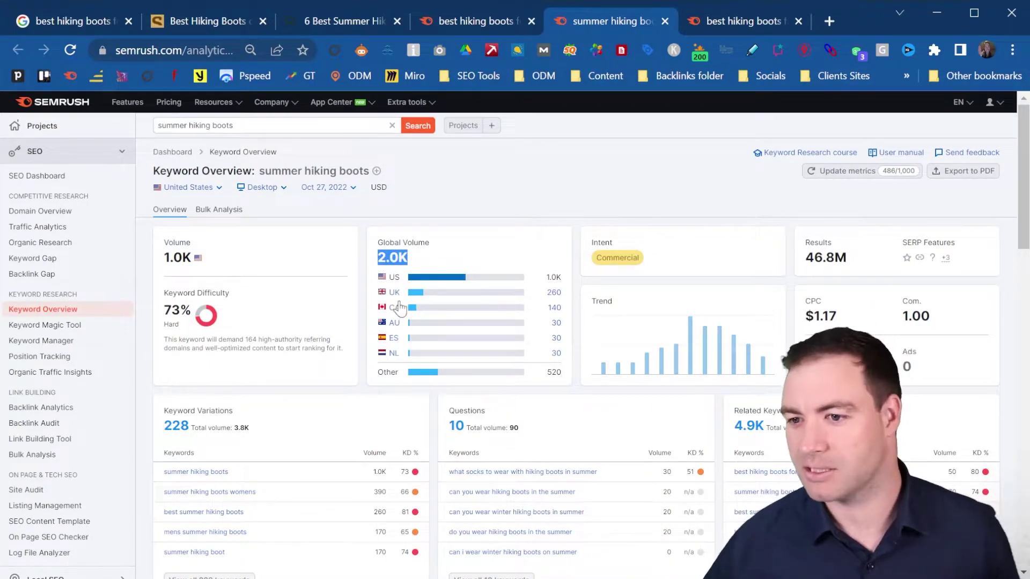
scroll(400, 290, "down", 2)
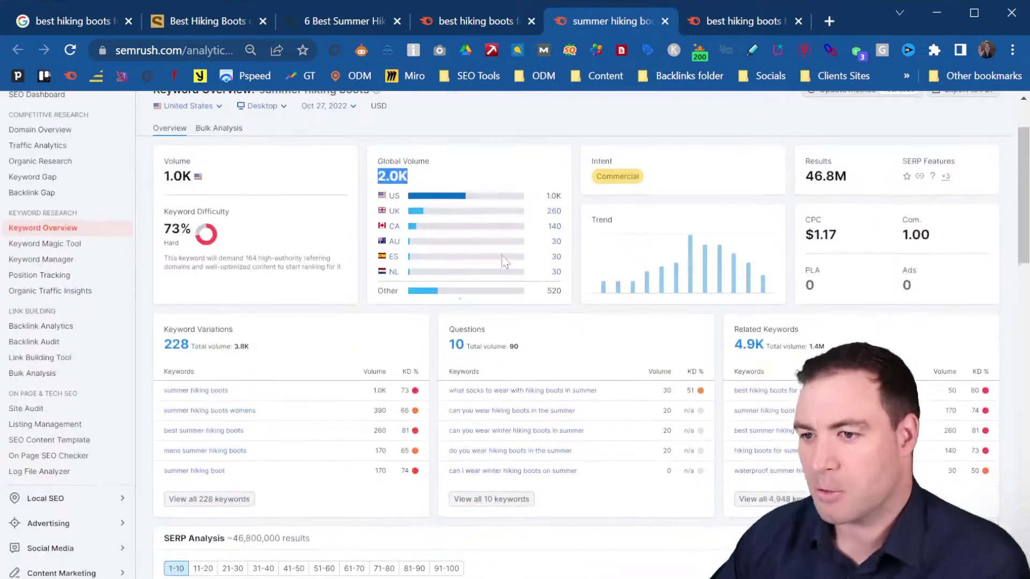
left_click(415, 179)
left_click_drag(379, 183, 442, 183)
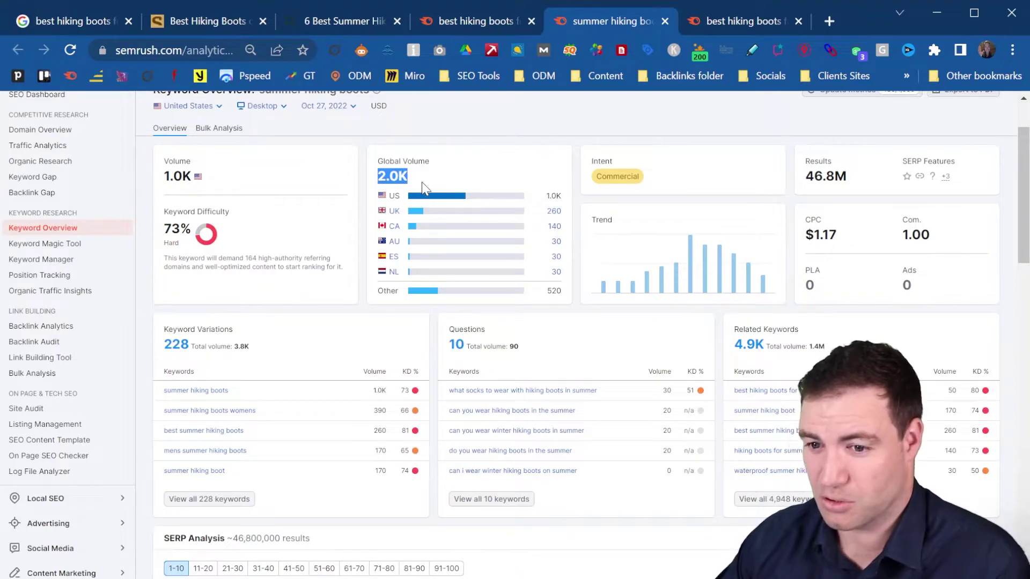
Examine the SERP Analysis for "summer hiking boots", comparing the ranking pages' authority, referring domains and traffic with the keyword's volume and difficulty.
scroll(423, 185, "down", 6)
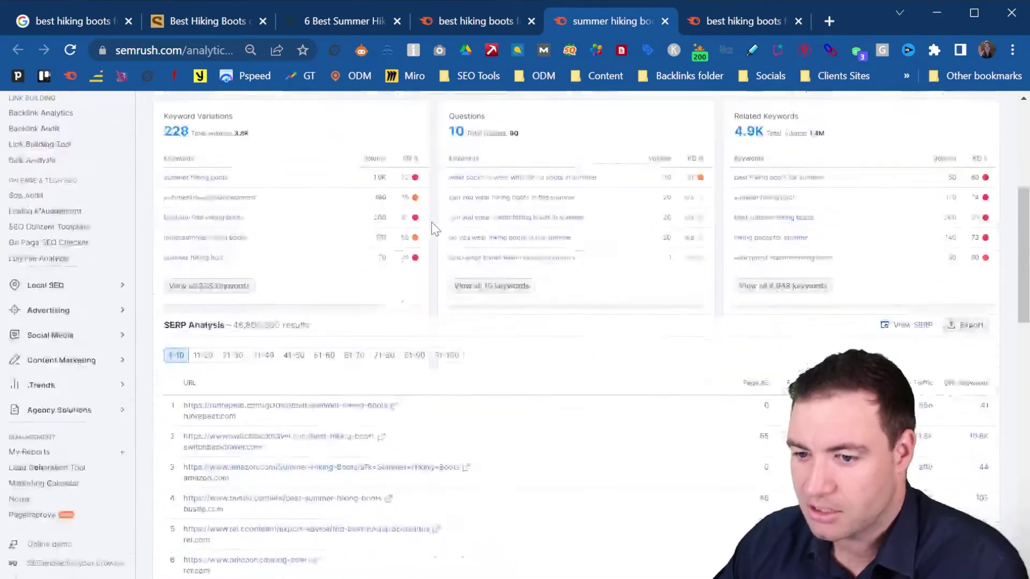
scroll(435, 228, "down", 2)
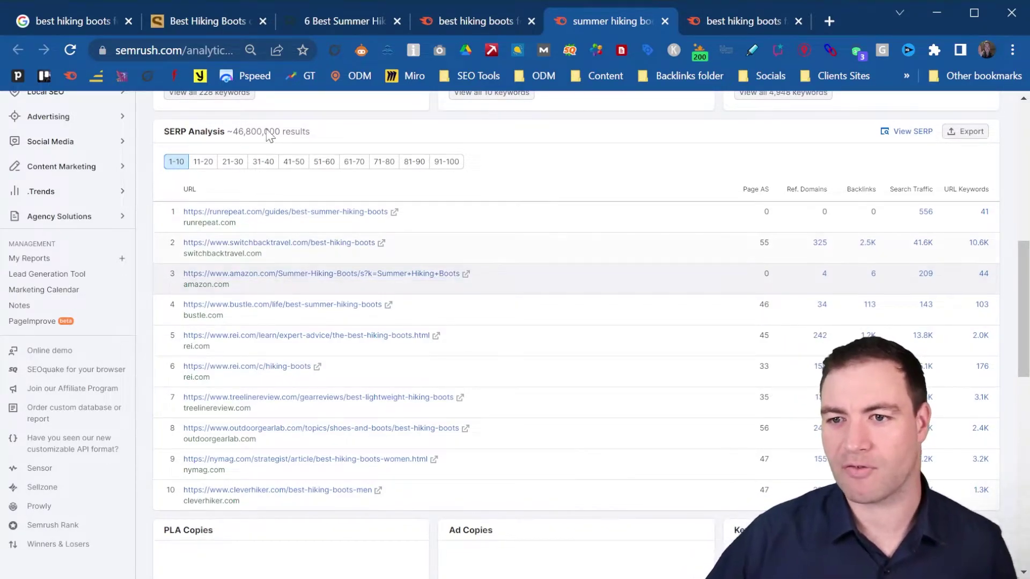
scroll(268, 136, "up", 9)
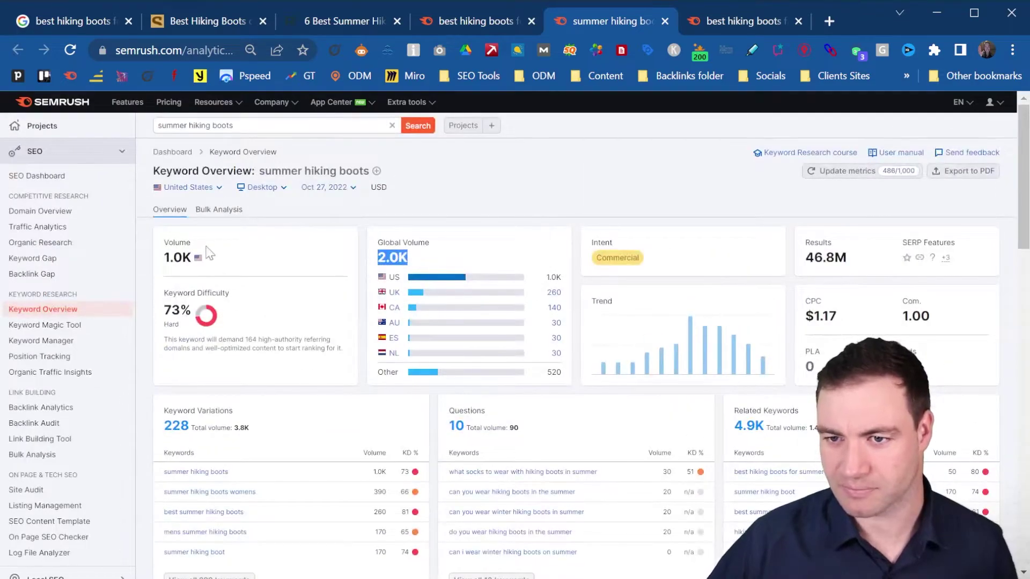
scroll(458, 372, "down", 6)
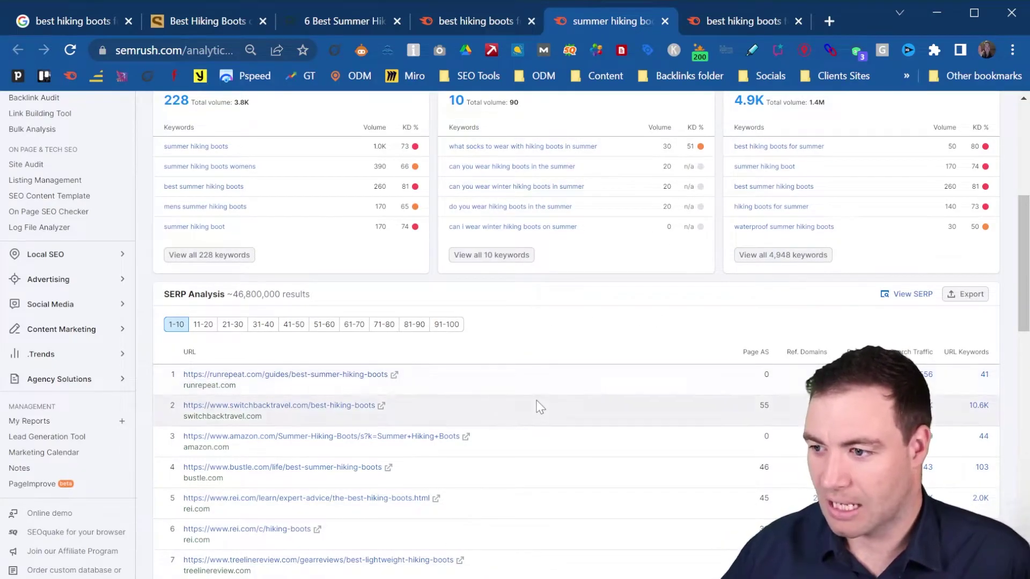
scroll(874, 260, "down", 2)
scroll(874, 341, "down", 2)
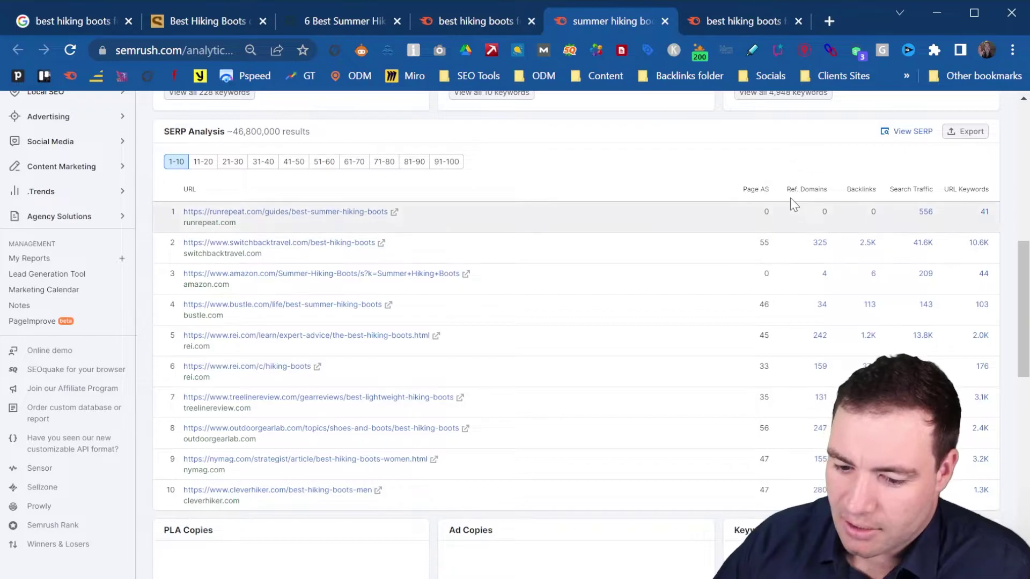
mouse_move(791, 198)
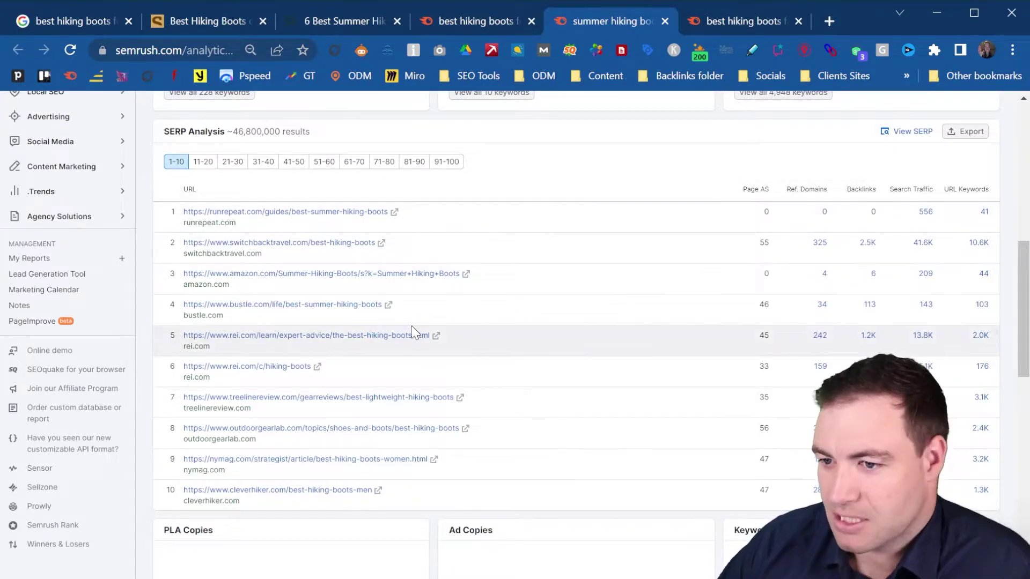
Go back to the Google results tab and search for "summer hiking boots".
scroll(494, 282, "up", 10)
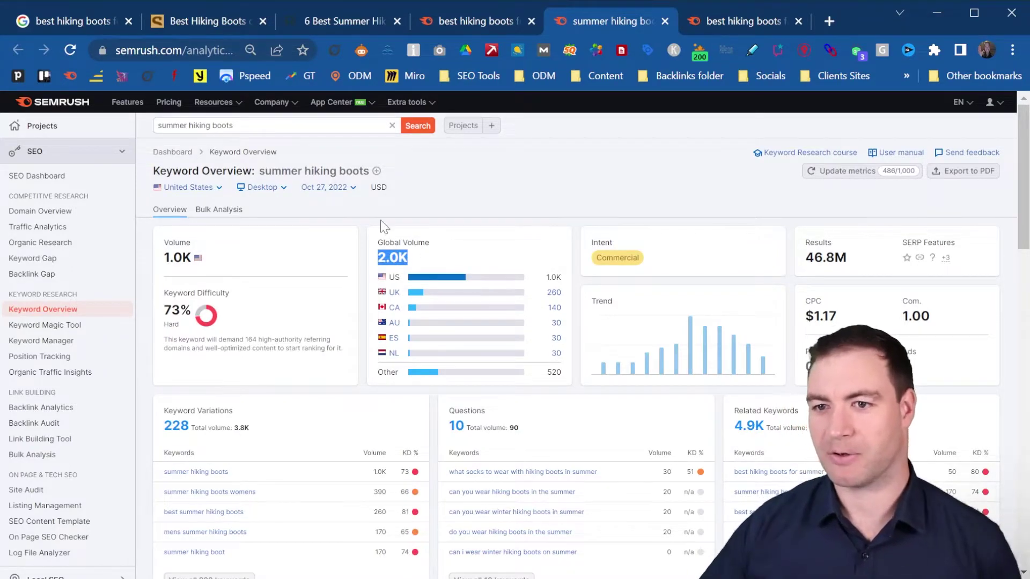
left_click_drag(236, 126, 156, 129)
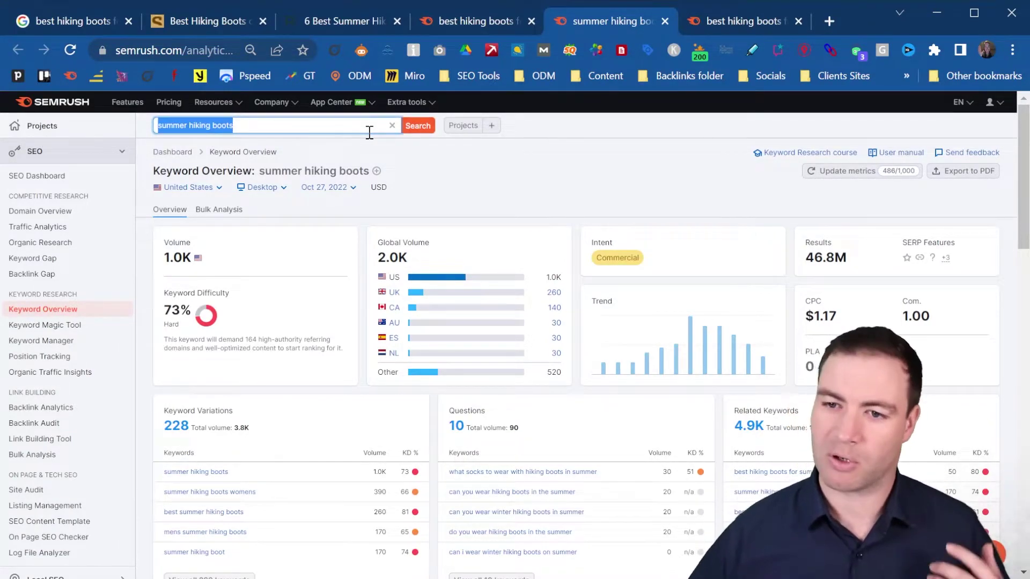
left_click(81, 13)
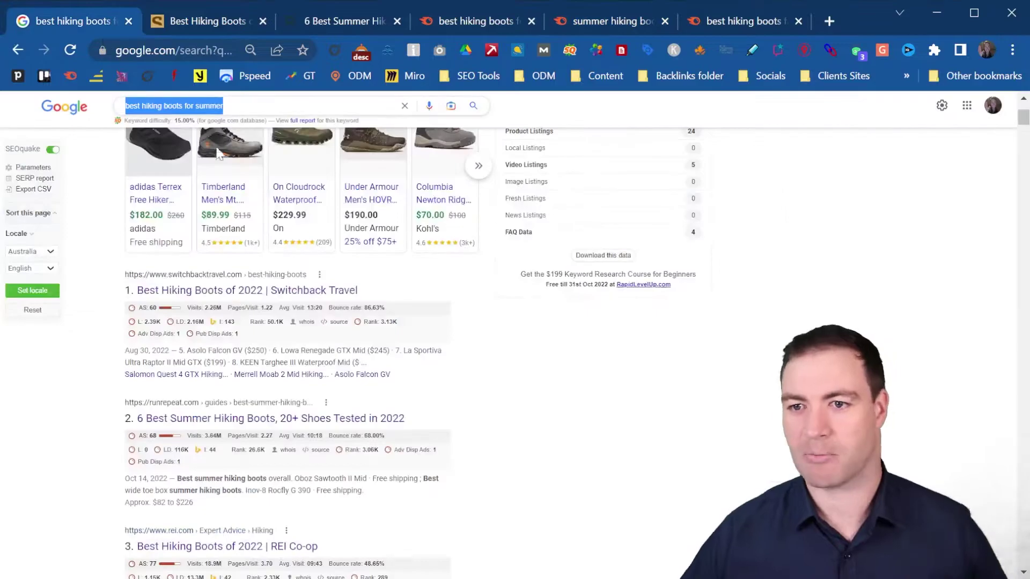
left_click(246, 102)
left_click_drag(247, 103, 105, 102)
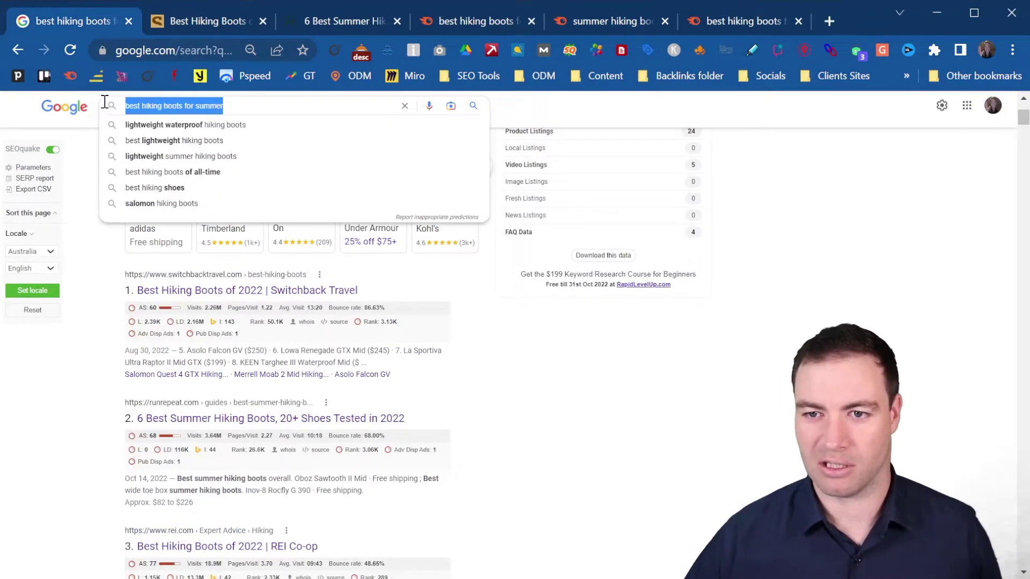
type("summer hiking boots")
key("Return")
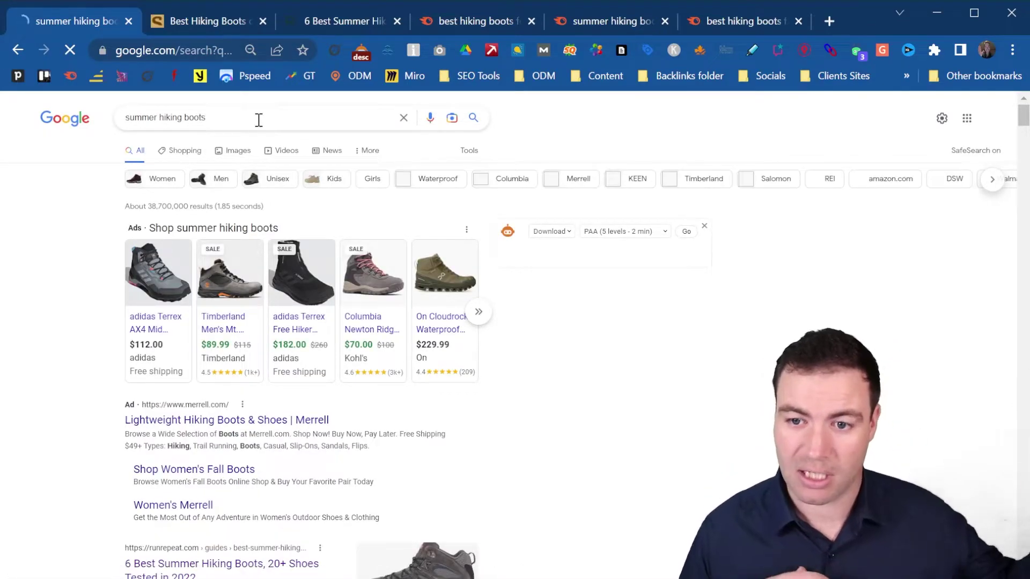
Examine the top organic results for "summer hiking boots", checking their titles, page types and SEOquake metrics.
scroll(313, 329, "down", 9)
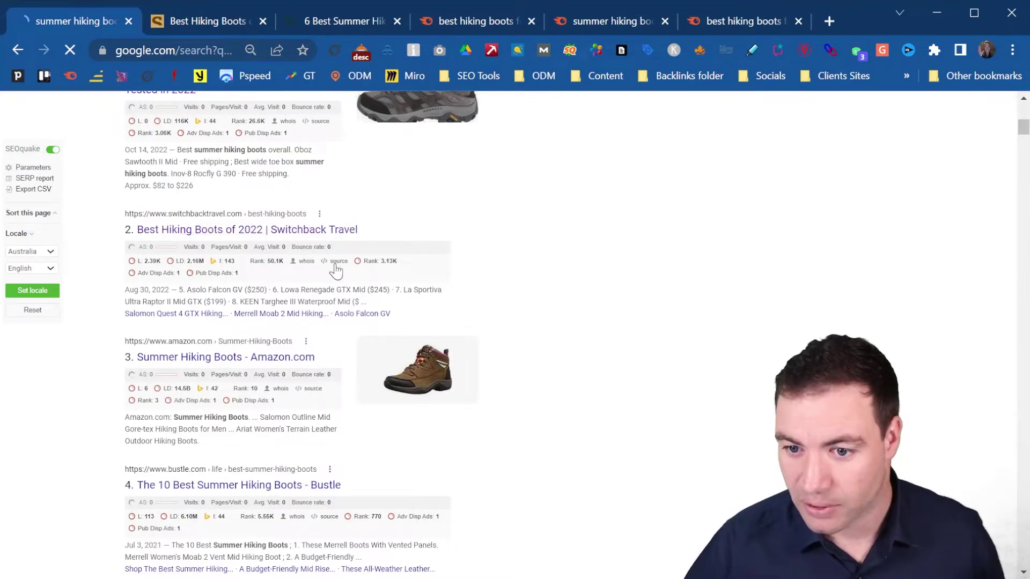
scroll(338, 317, "down", 3)
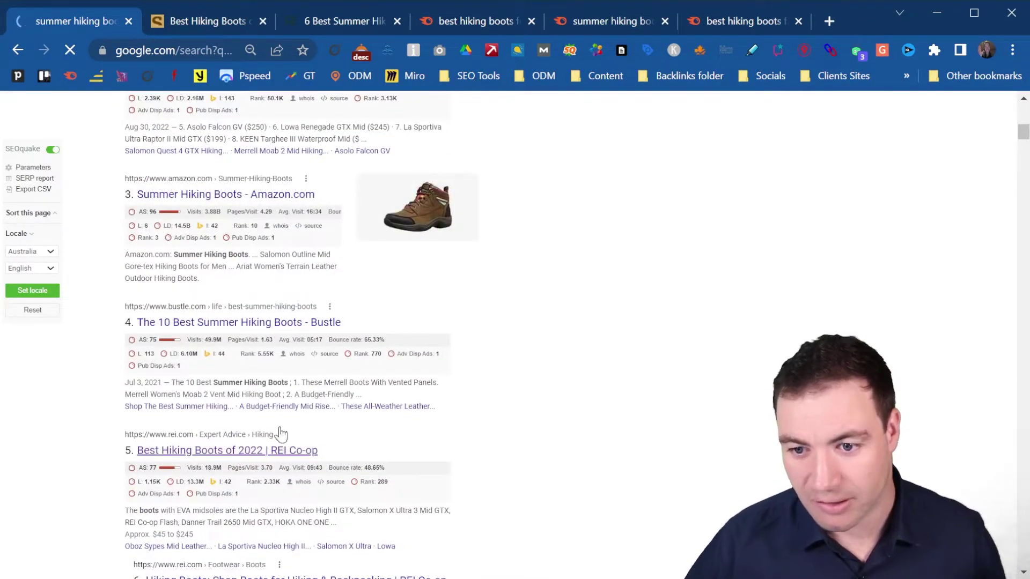
scroll(345, 408, "up", 6)
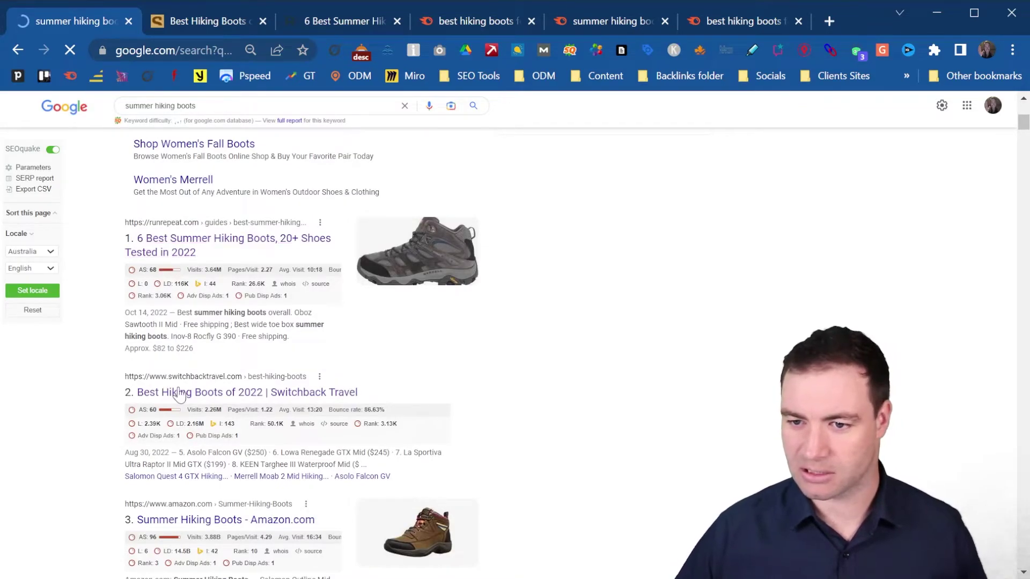
scroll(265, 397, "down", 3)
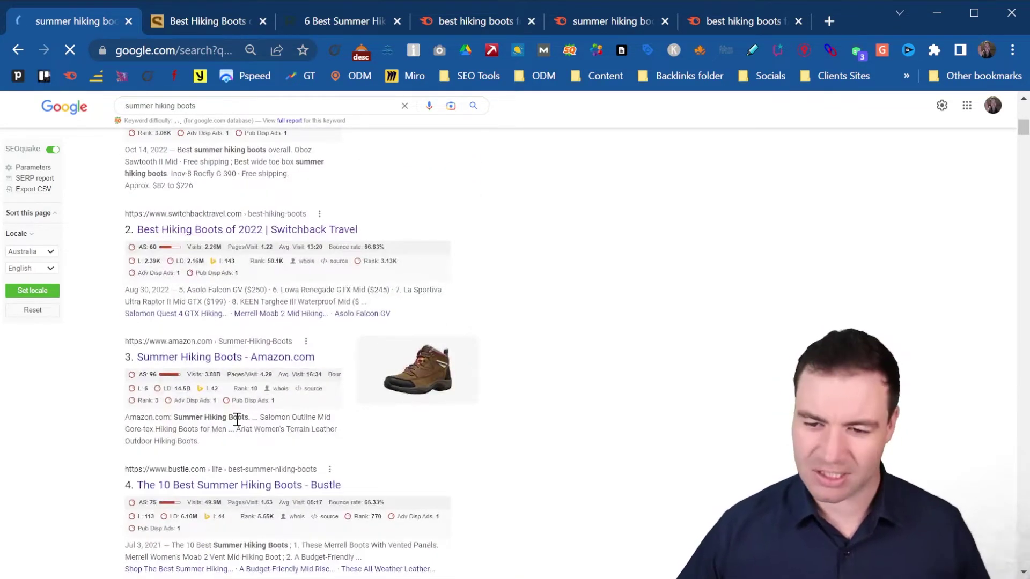
scroll(250, 403, "down", 2)
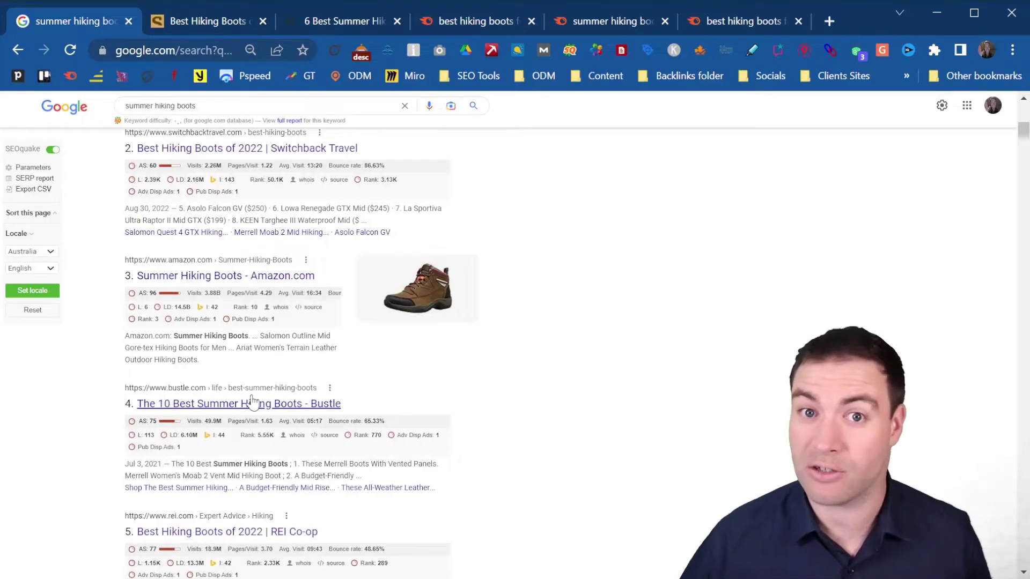
scroll(246, 295, "down", 5)
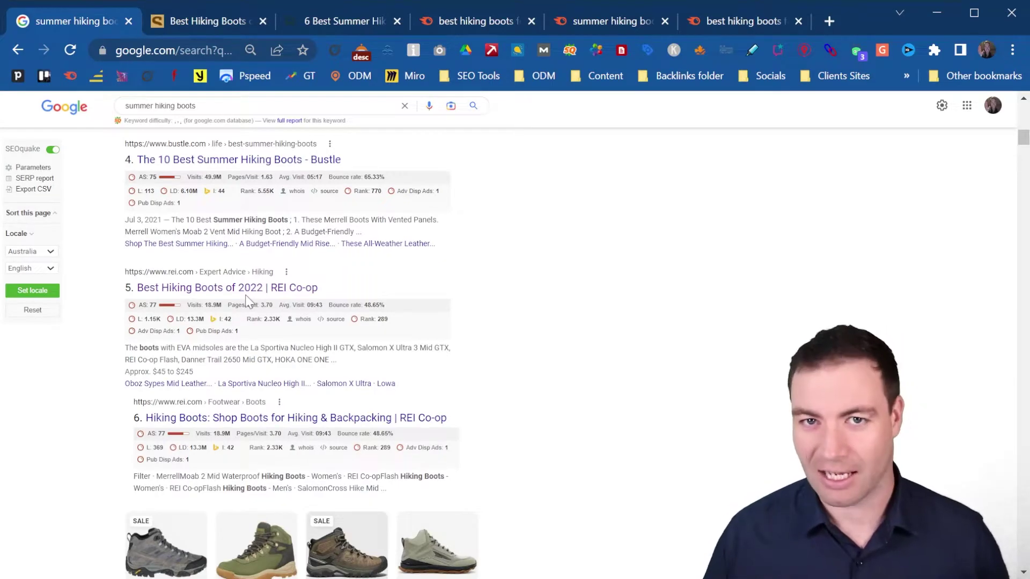
scroll(376, 333, "up", 3)
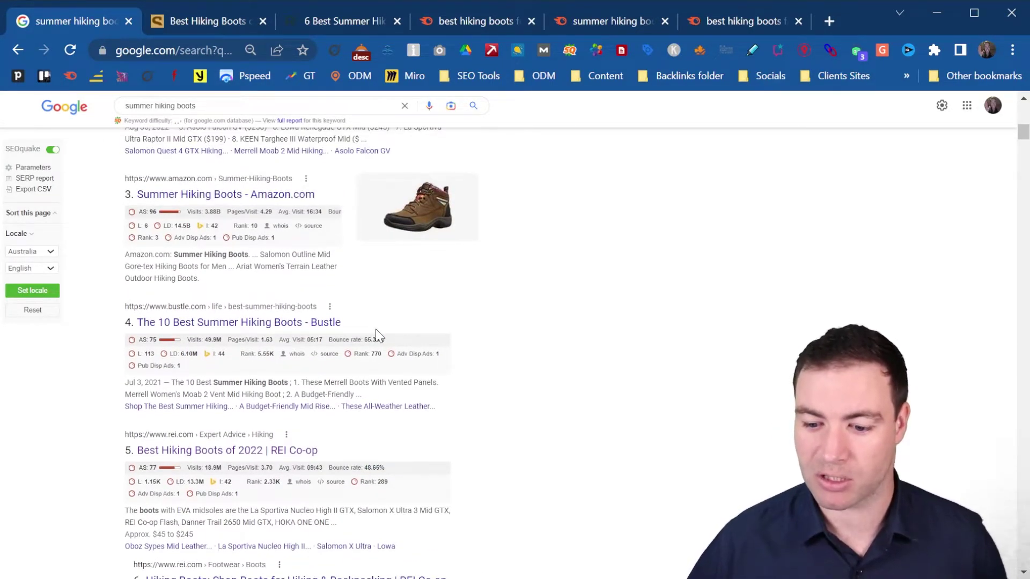
scroll(263, 322, "up", 5)
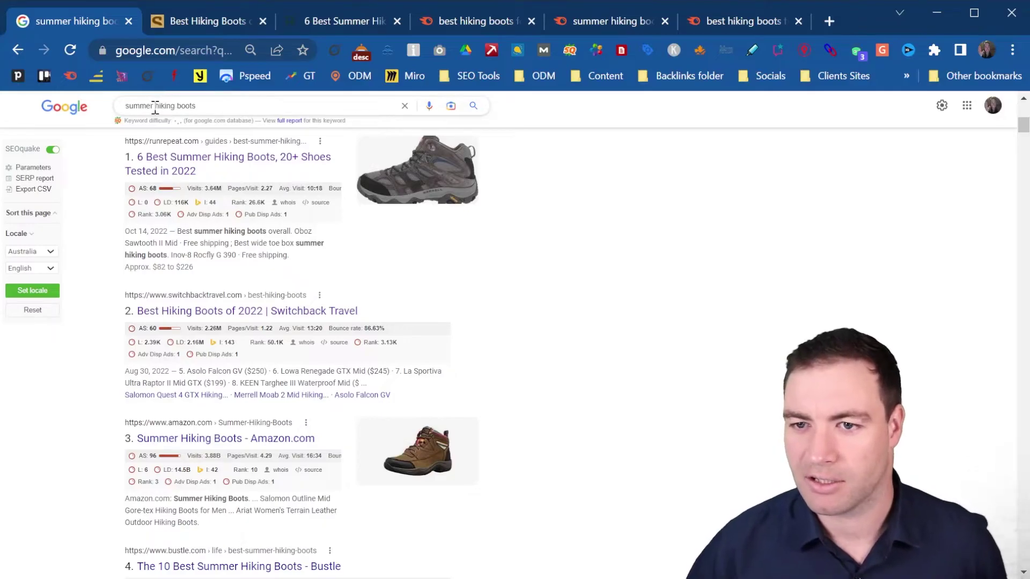
Shorten the Google query to "hiking boots" and run the search.
left_click_drag(155, 108, 120, 108)
key("BackSpace")
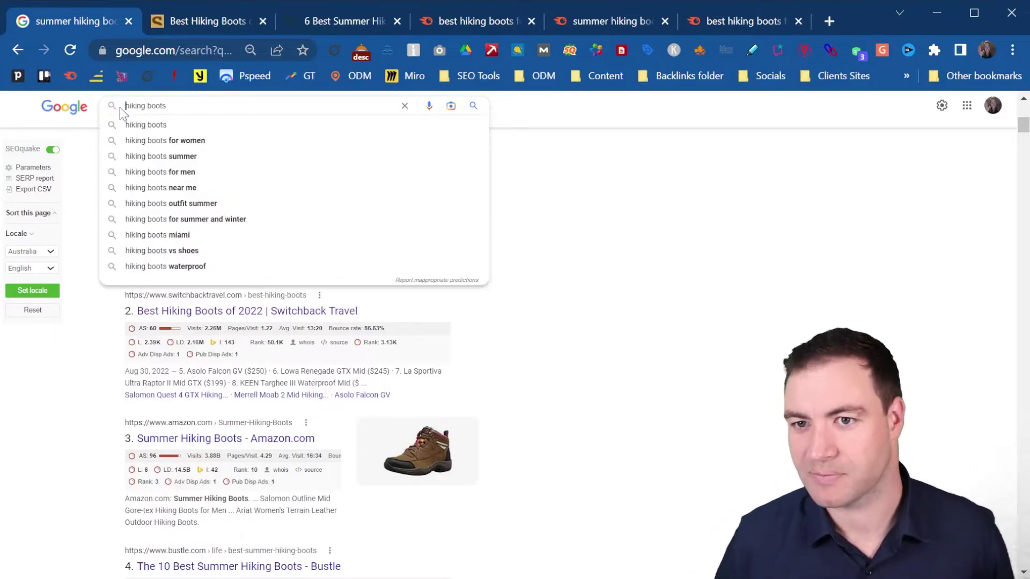
key("Return")
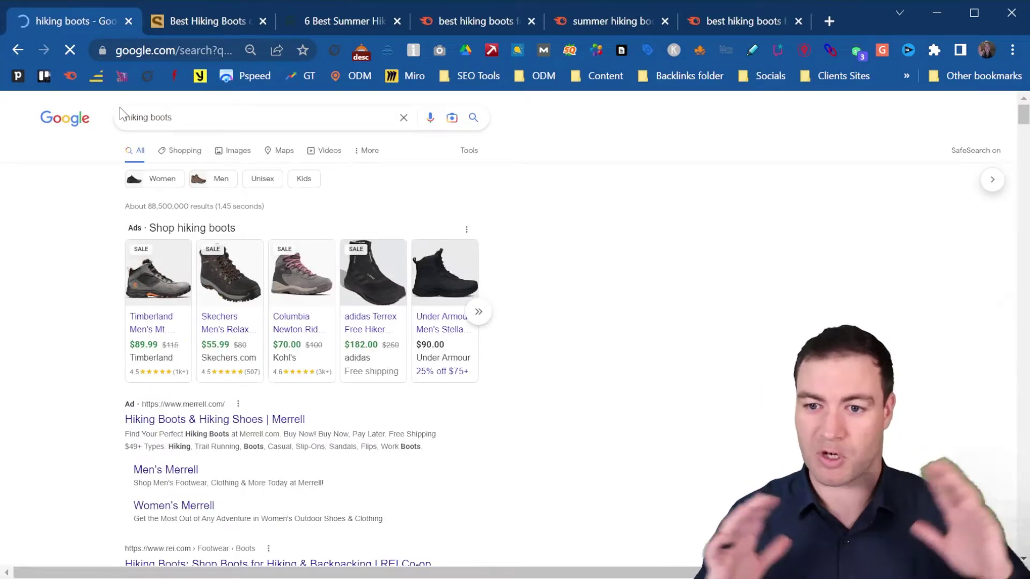
Open the Switchback Travel and New York Magazine hiking boots results in new background tabs.
scroll(296, 324, "down", 9)
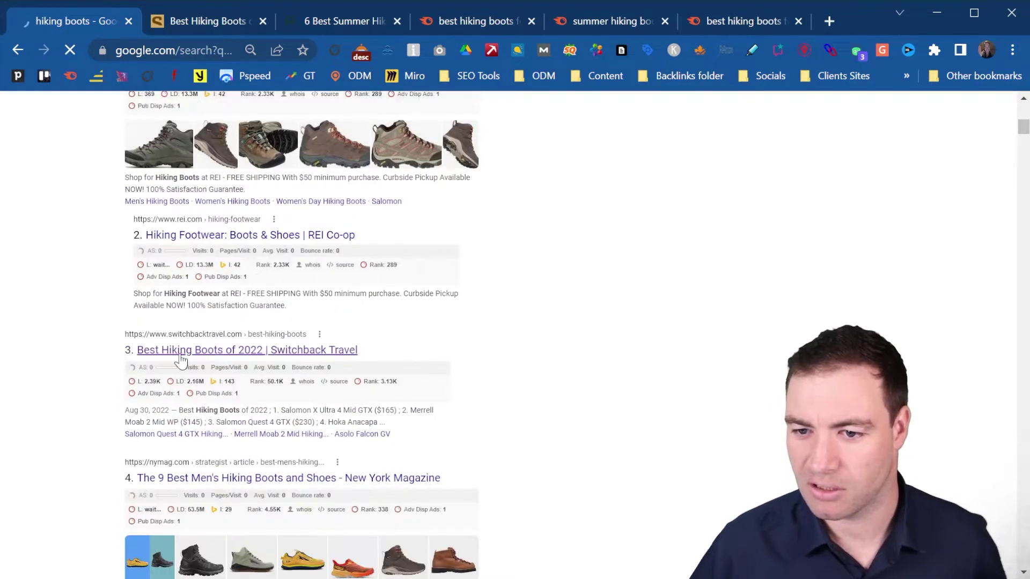
middle_click(209, 482)
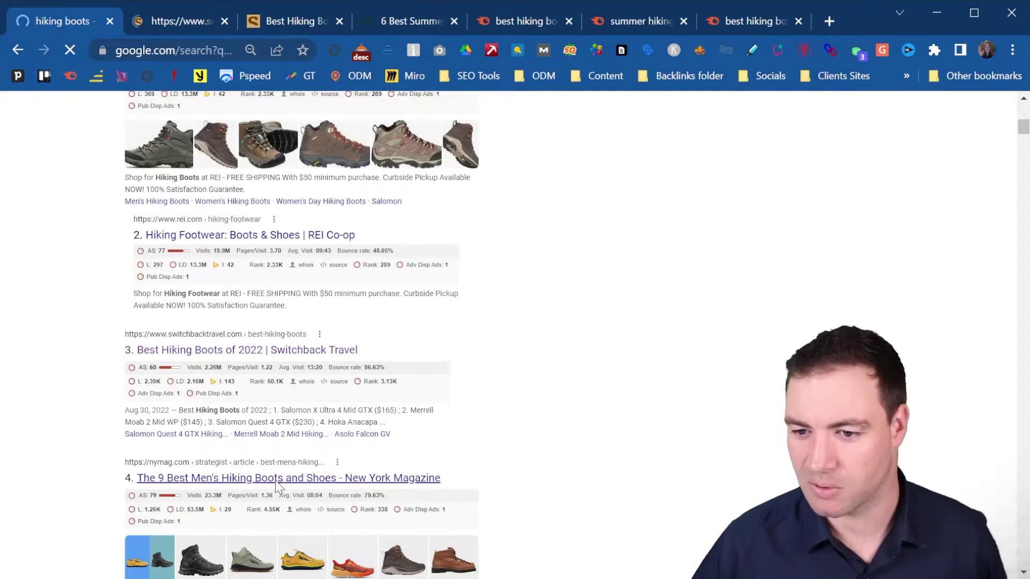
middle_click(333, 483)
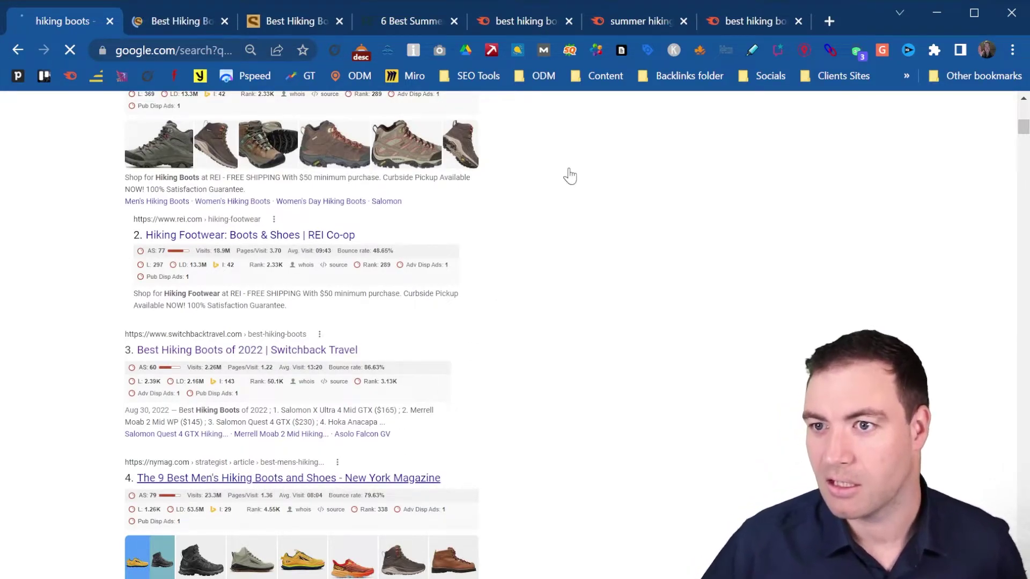
Close the Semrush tabs and the earlier article tabs, keeping the Google results and the two newly opened articles.
left_click(799, 21)
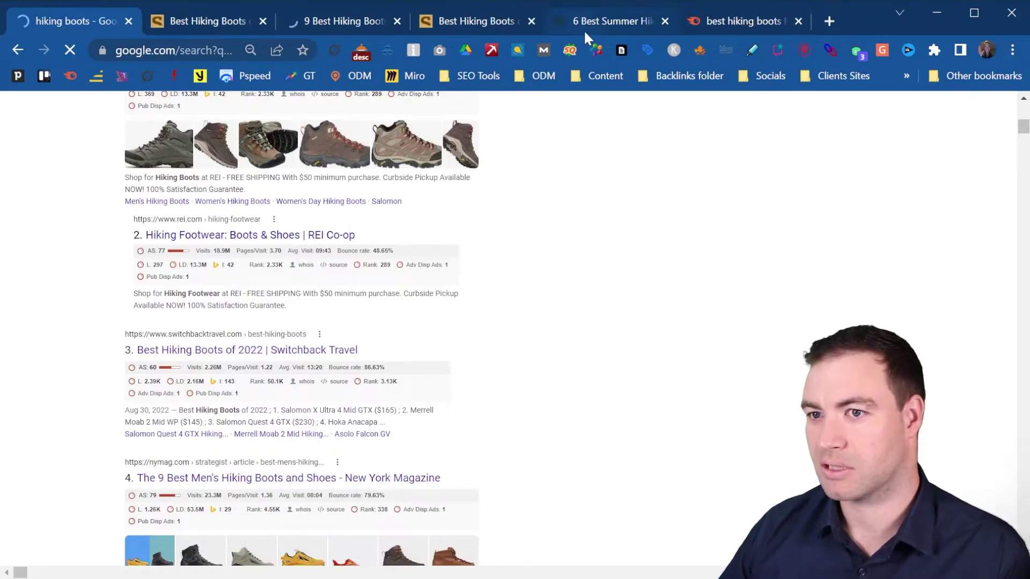
left_click(665, 21)
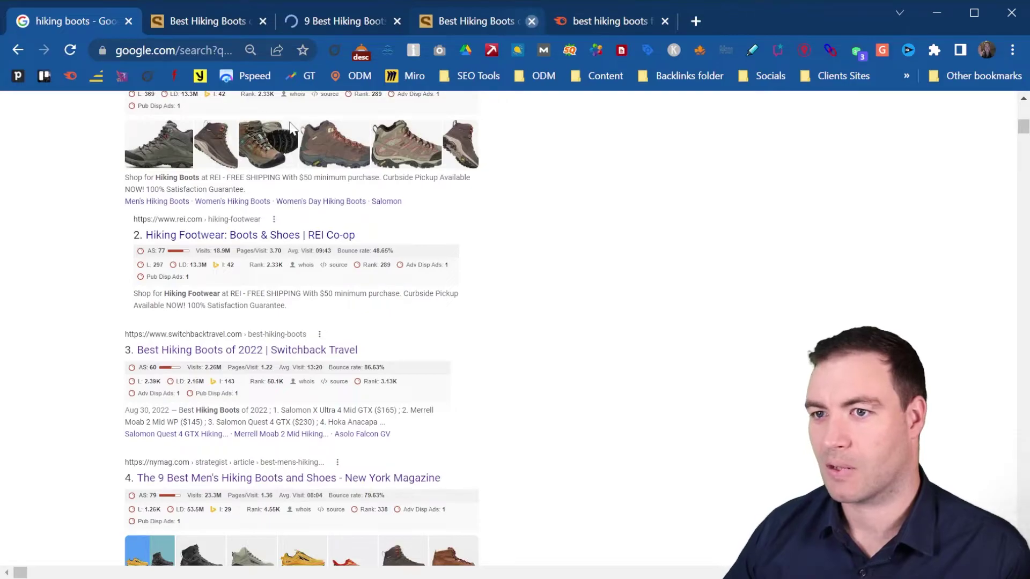
left_click(535, 18)
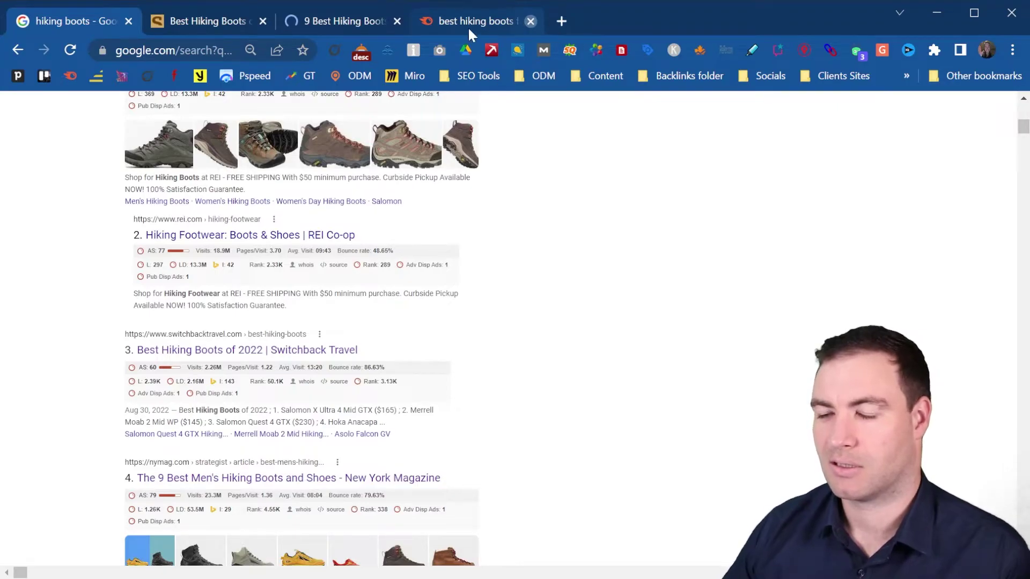
left_click(531, 21)
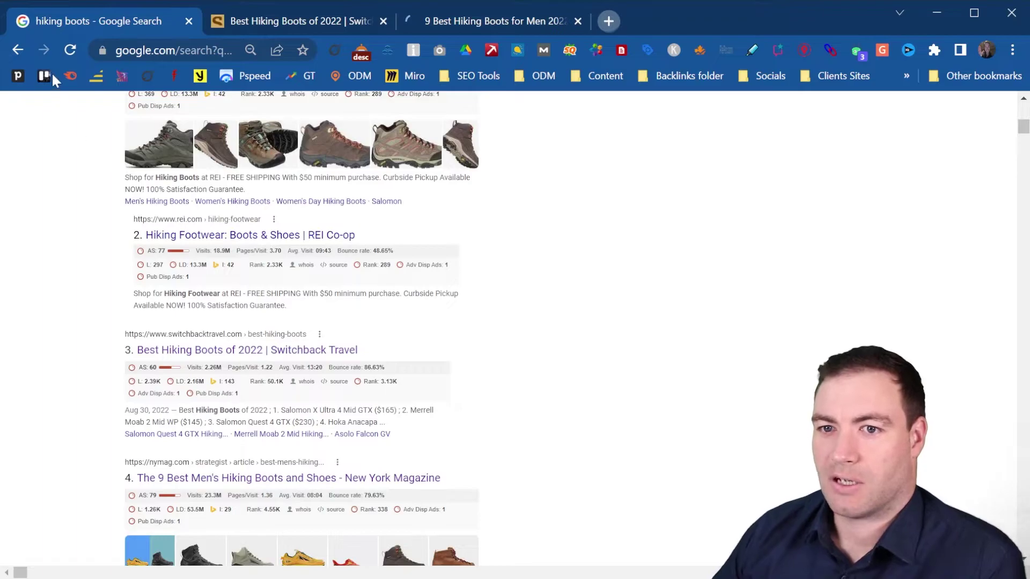
Open Semrush Domain Overview in a new tab and enter the Switchback Travel article's URL as the search target.
key("ctrl+t")
left_click(71, 76)
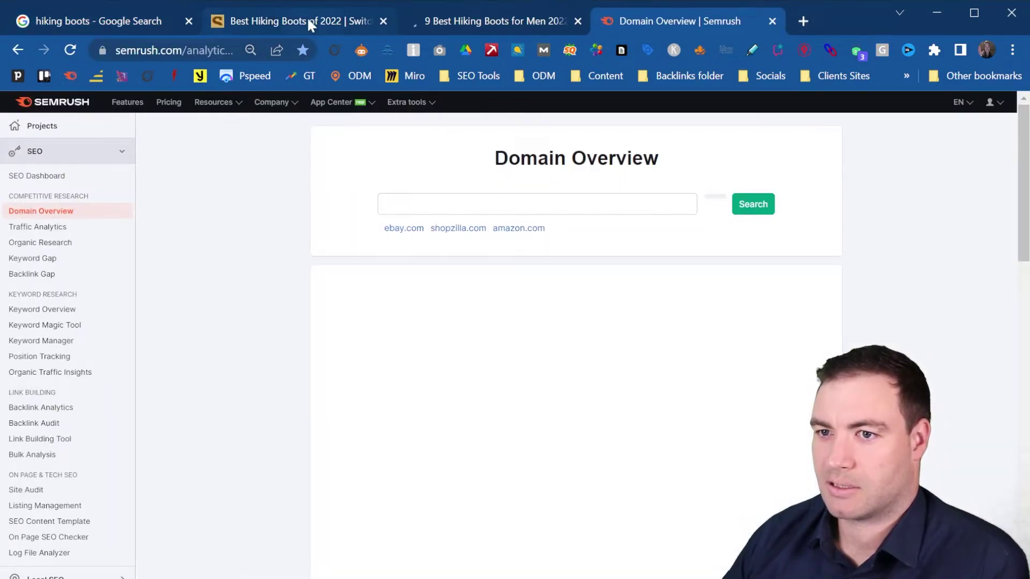
left_click(309, 22)
left_click(195, 47)
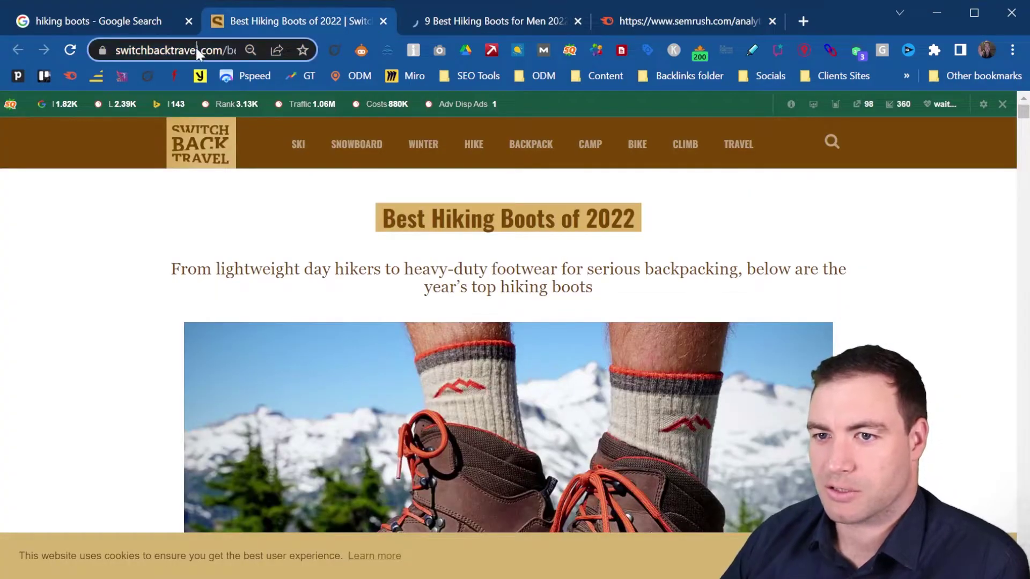
left_click(660, 21)
type("https://www.switchbacktravel.com/best-hiking-boots")
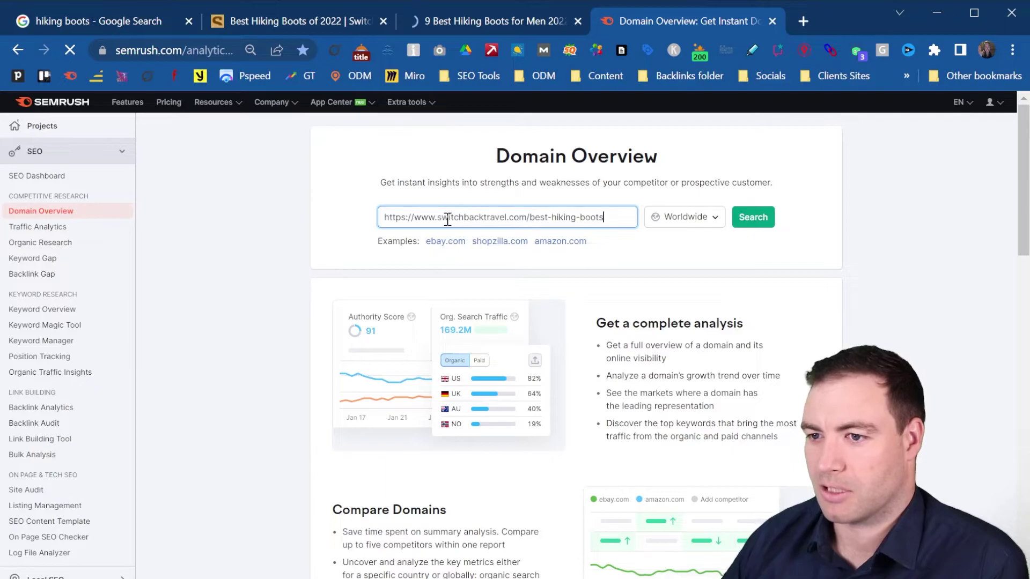
left_click_drag(612, 221, 529, 220)
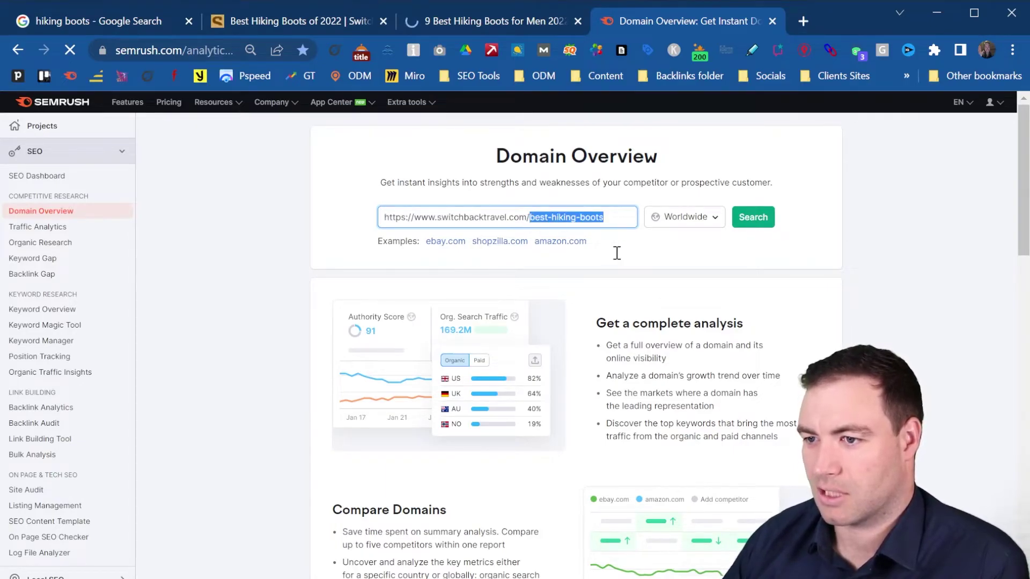
key("BackSpace")
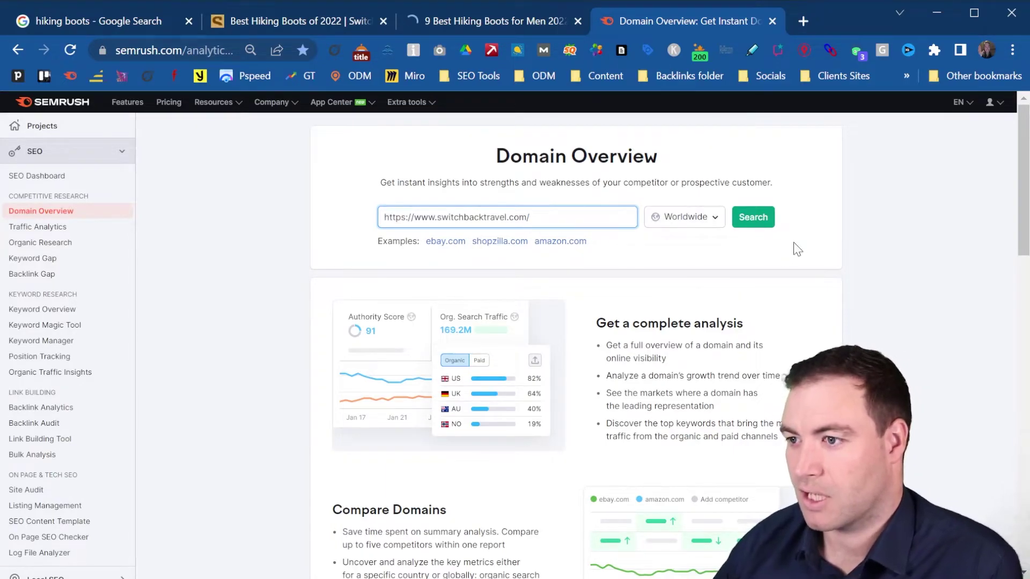
left_click(767, 221)
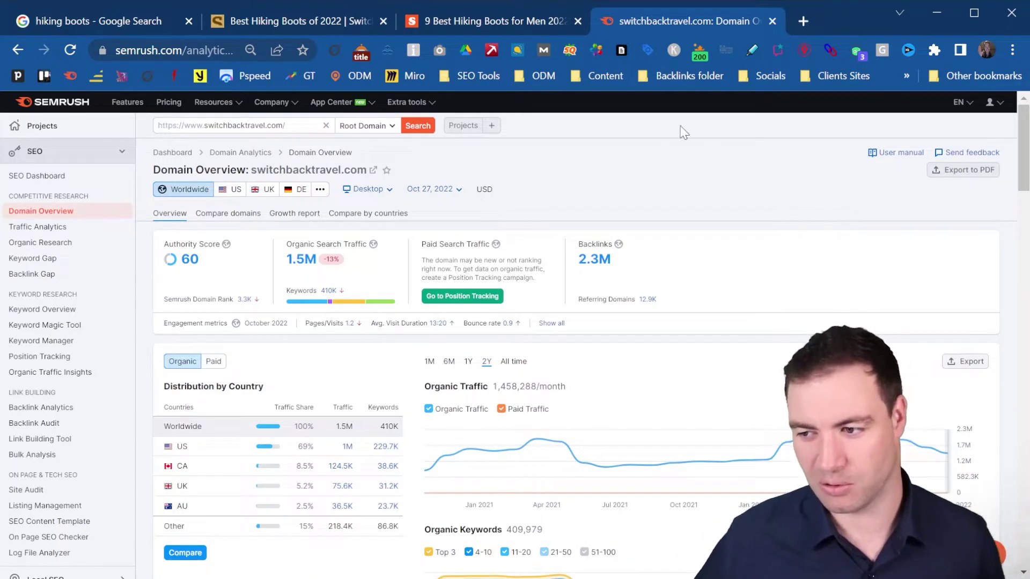
Review the domain's organic traffic and top organic keywords, and open the full keyword details.
scroll(674, 179, "down", 5)
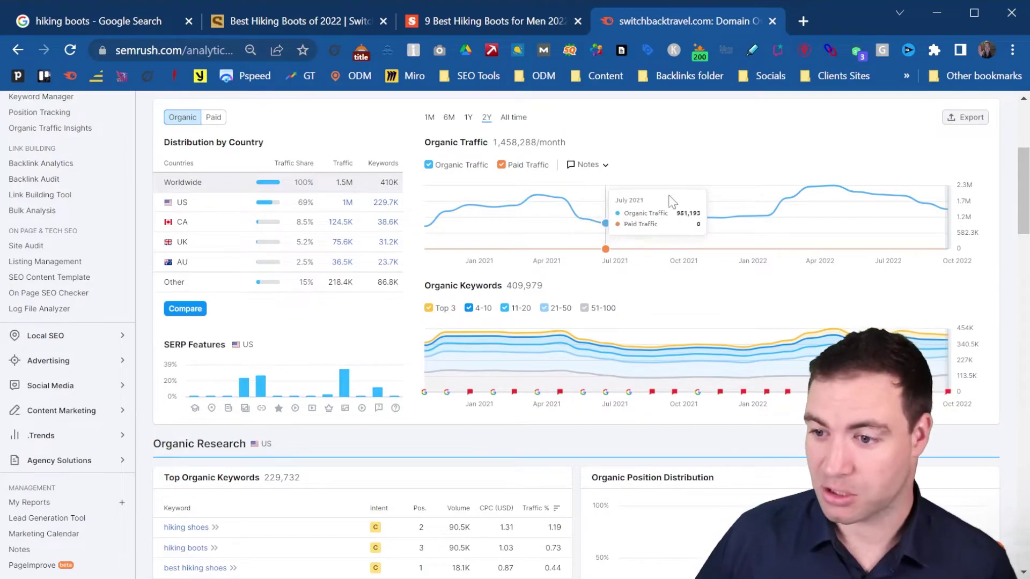
scroll(505, 370, "down", 3)
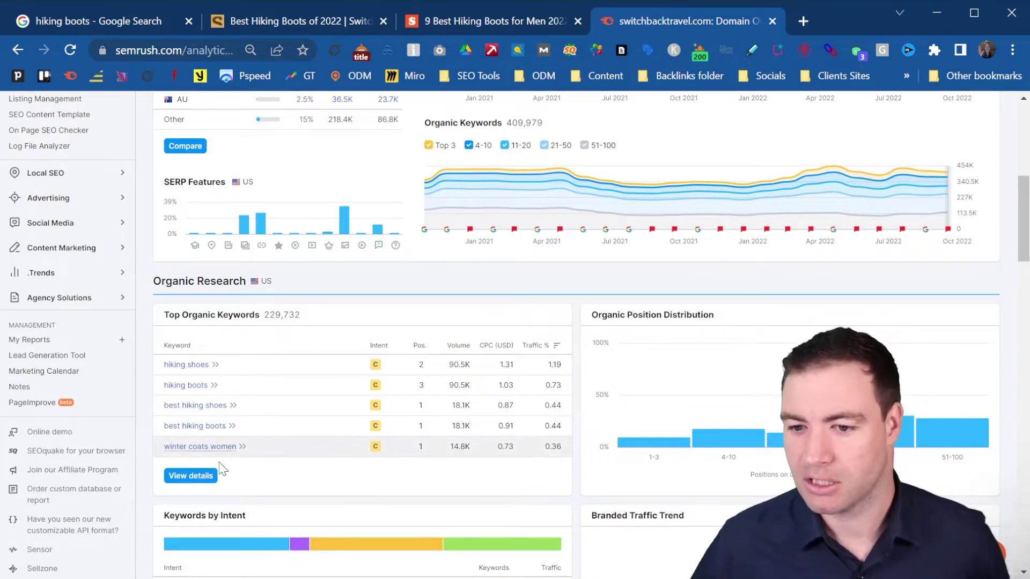
left_click_drag(306, 321, 268, 322)
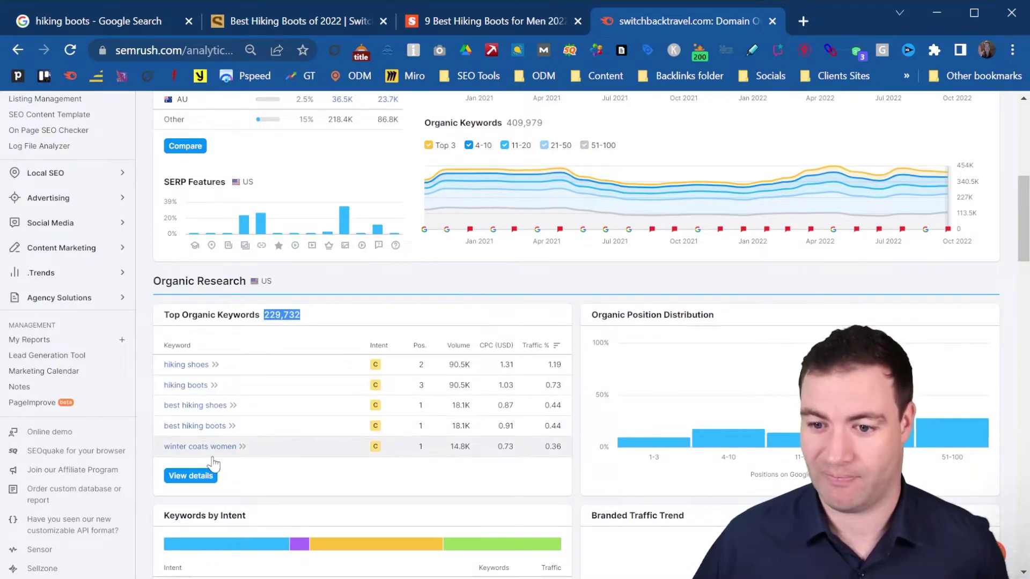
left_click(199, 477)
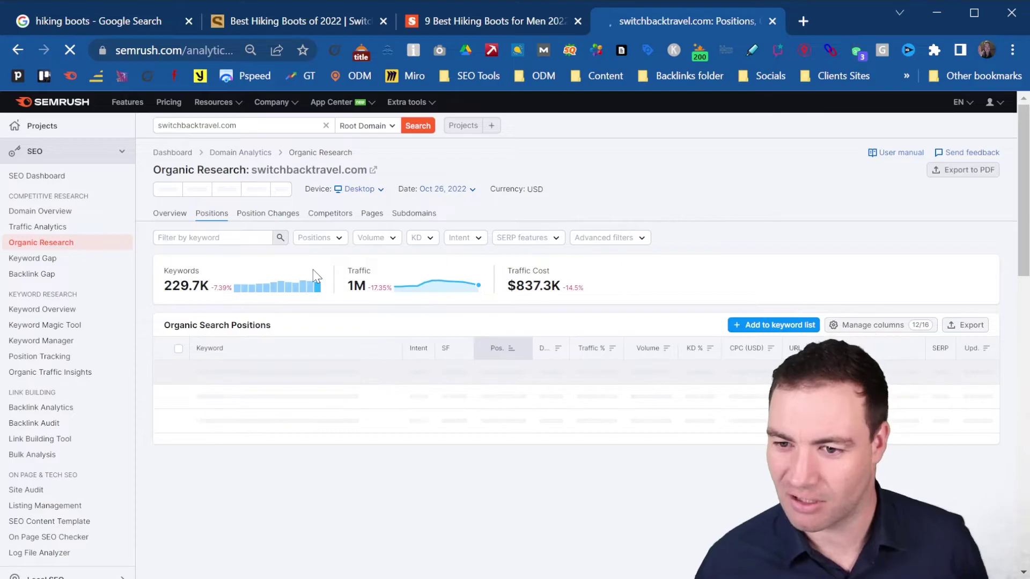
Examine the domain's traffic cost and its organic keyword positions through to the end of the first results page.
scroll(375, 317, "down", 4)
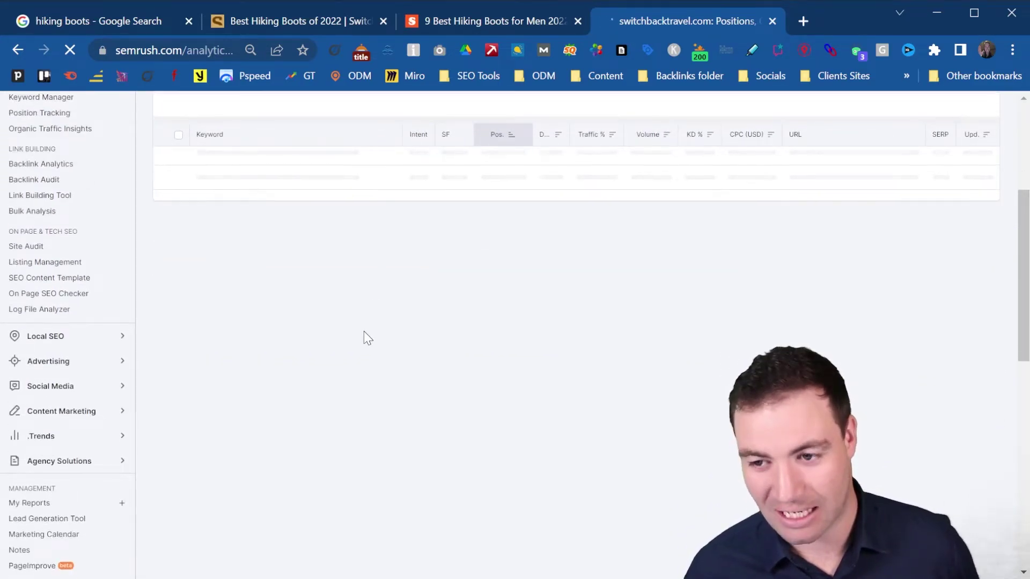
scroll(364, 335, "up", 4)
scroll(367, 338, "up", 1)
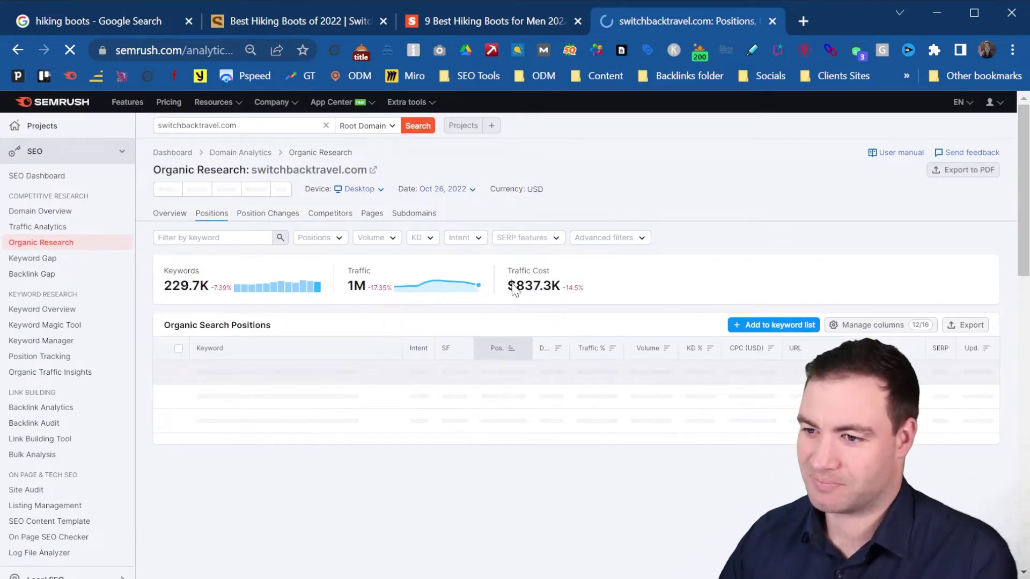
double_click(559, 287)
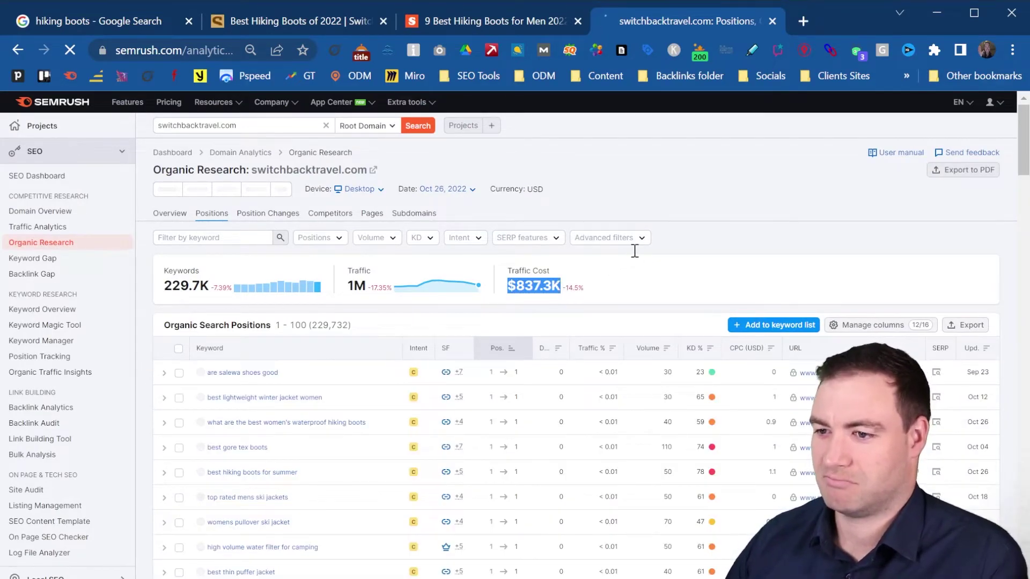
scroll(637, 294, "down", 2)
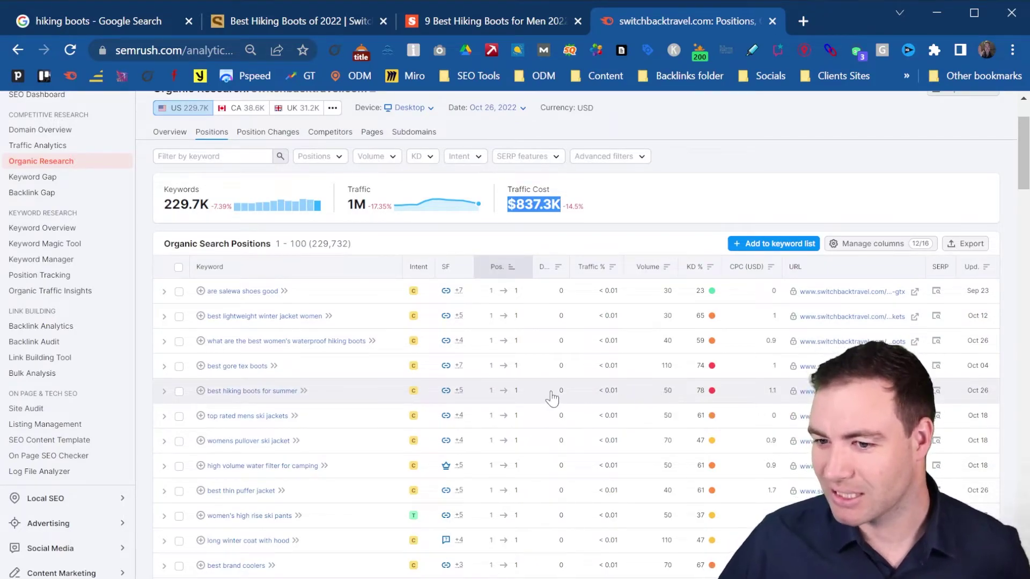
scroll(375, 392, "down", 2)
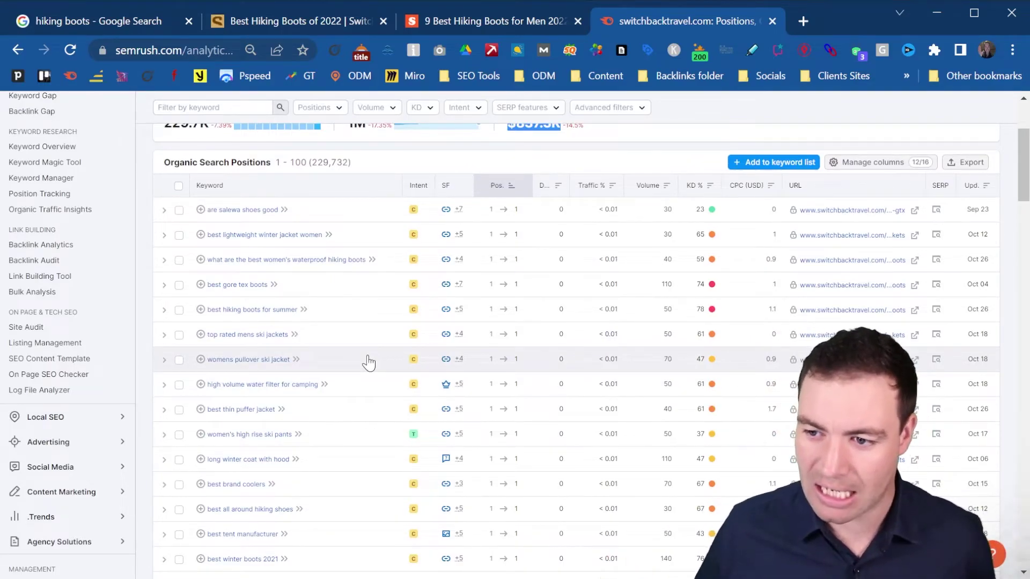
scroll(303, 383, "down", 2)
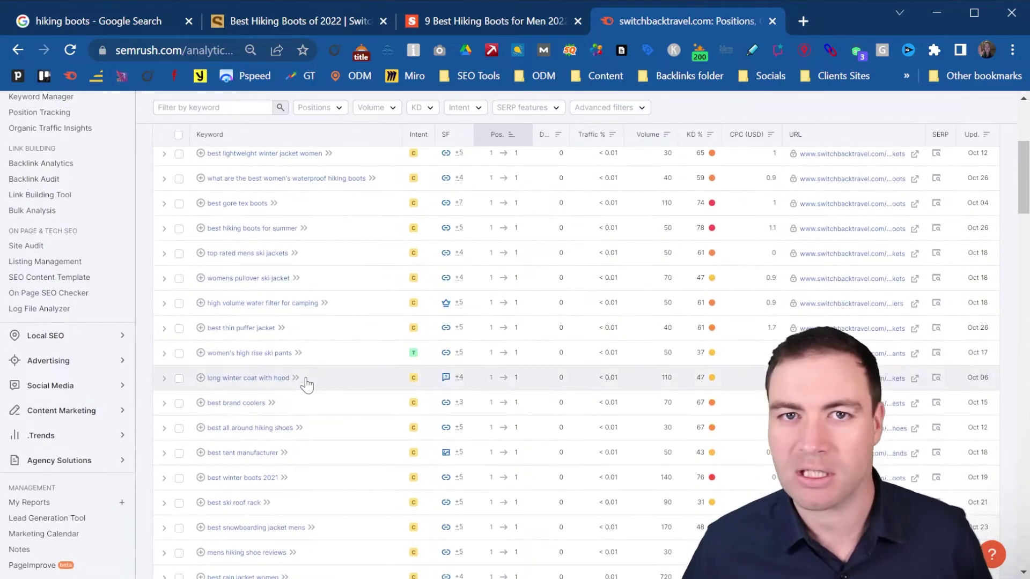
scroll(294, 386, "down", 2)
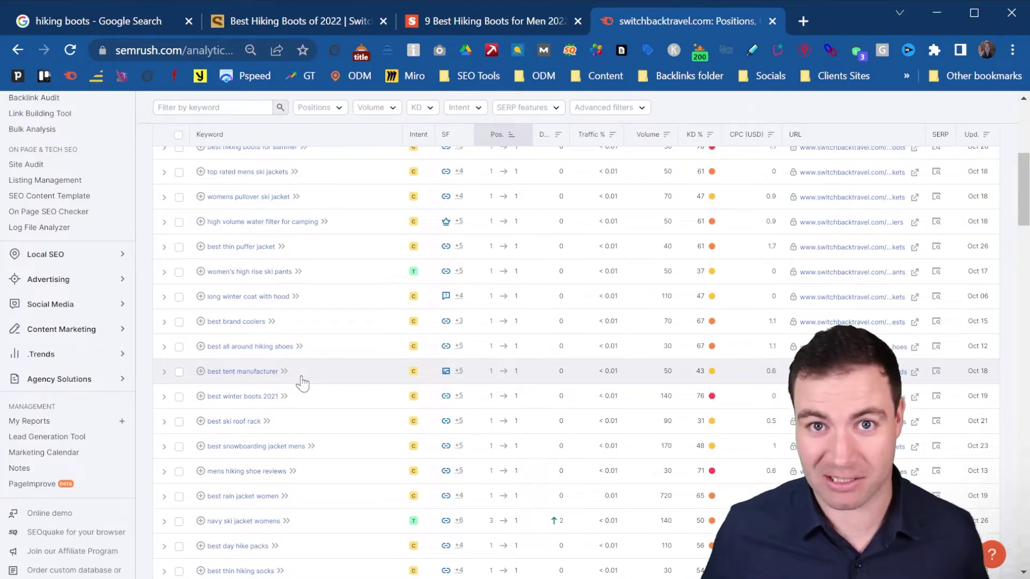
scroll(373, 368, "down", 10)
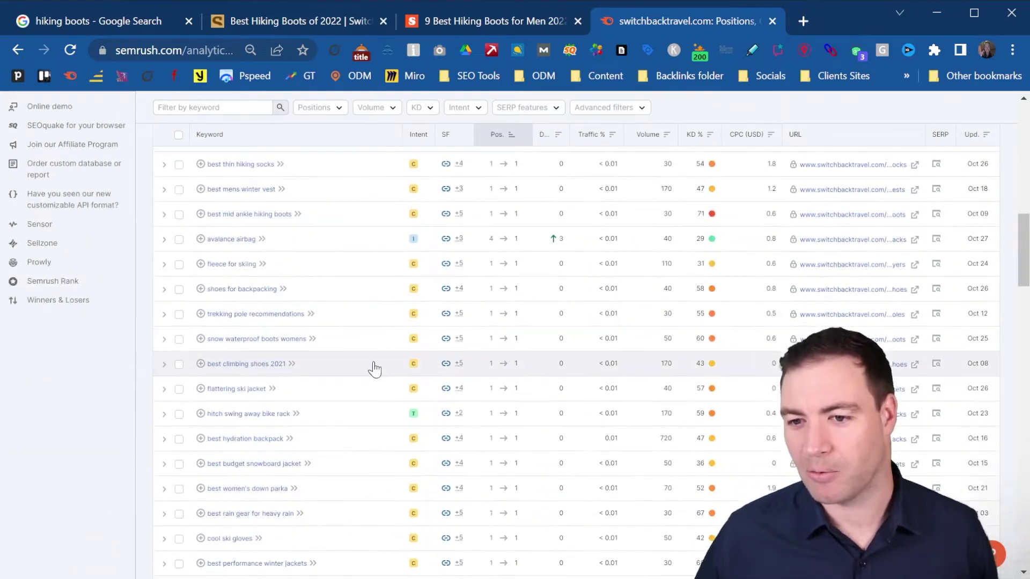
left_click_drag(1026, 322, 1026, 536)
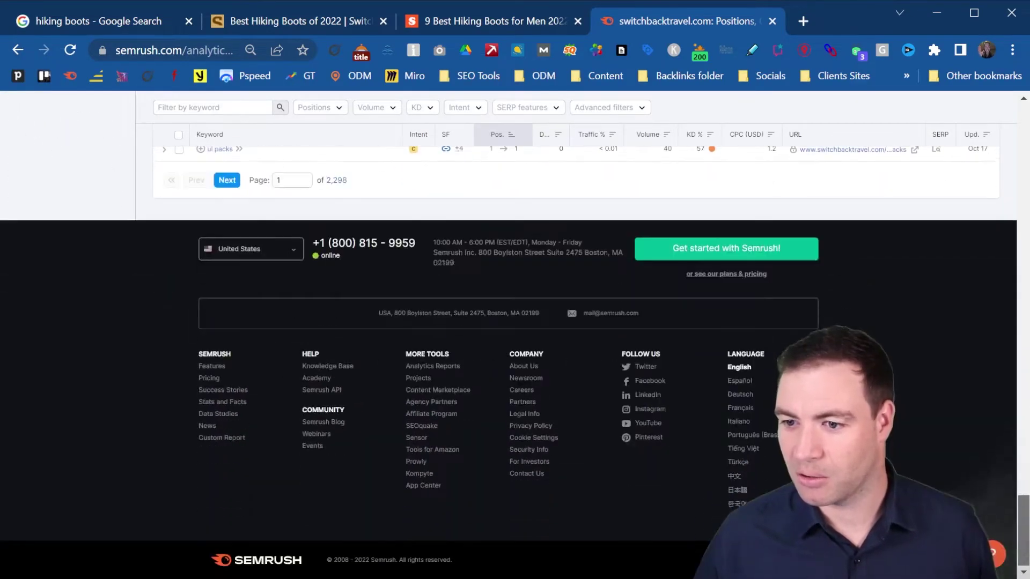
Return to the switchbacktravel.com domain overview and reopen the full details of its top organic keywords.
scroll(230, 278, "up", 1)
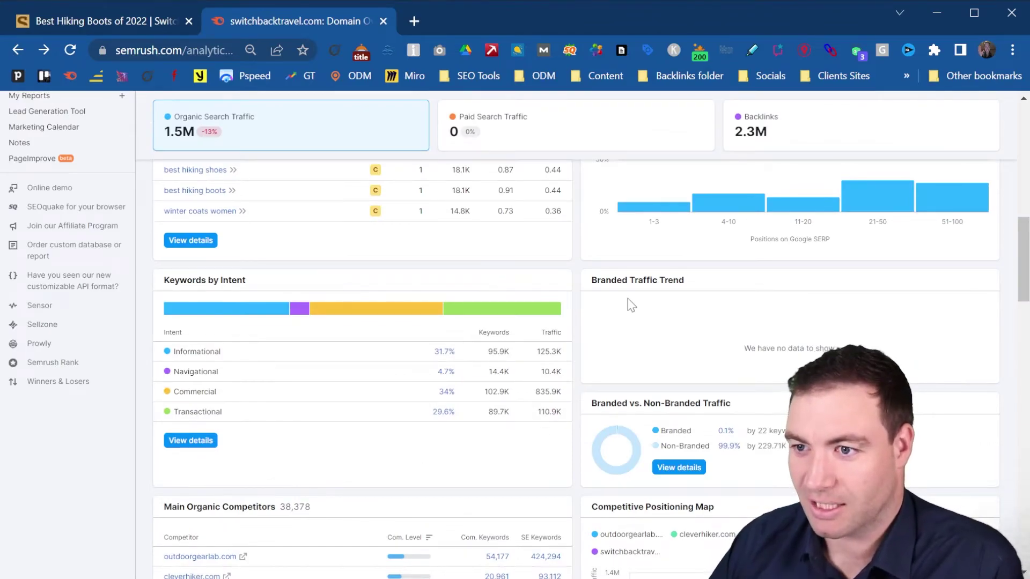
scroll(520, 382, "up", 10)
scroll(520, 257, "down", 8)
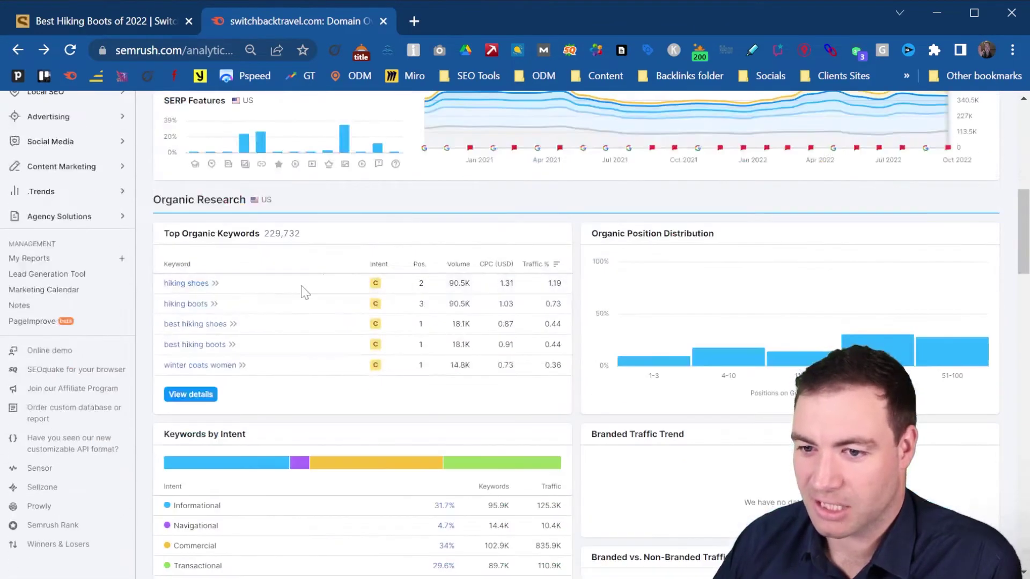
left_click(192, 397)
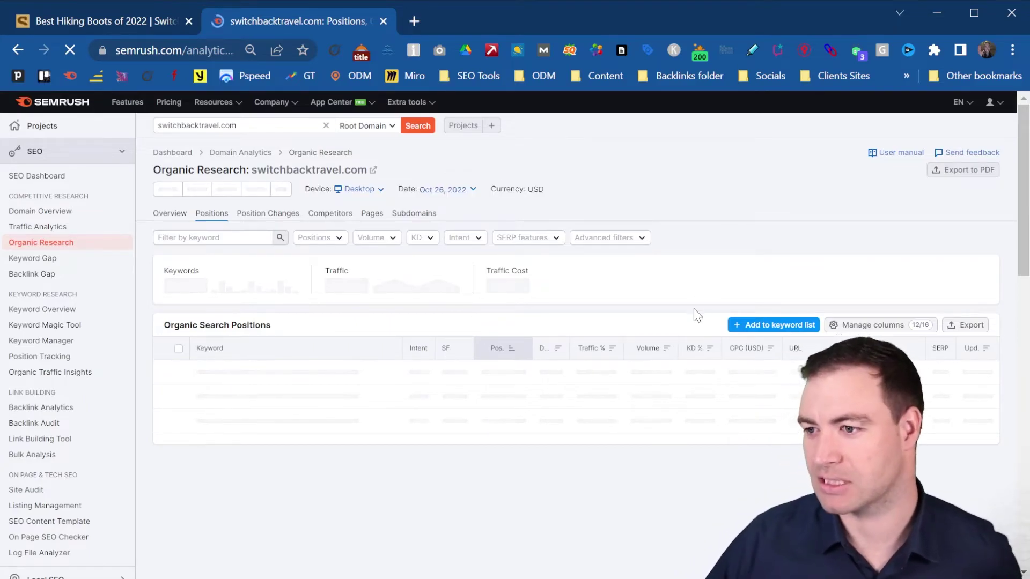
Filter the domain's organic keywords to positions #51–100.
scroll(744, 348, "down", 2)
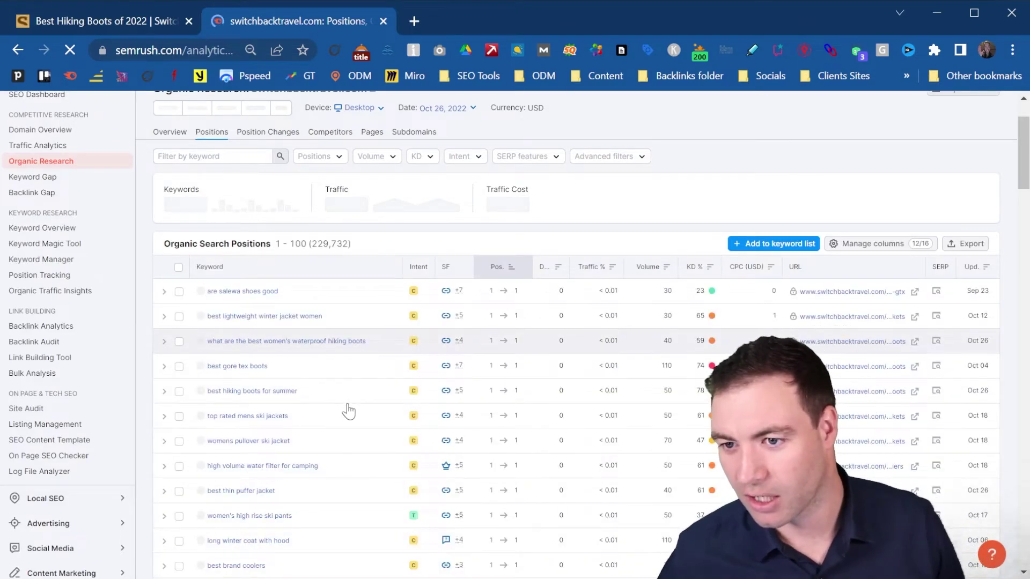
scroll(345, 409, "down", 10)
scroll(464, 411, "up", 15)
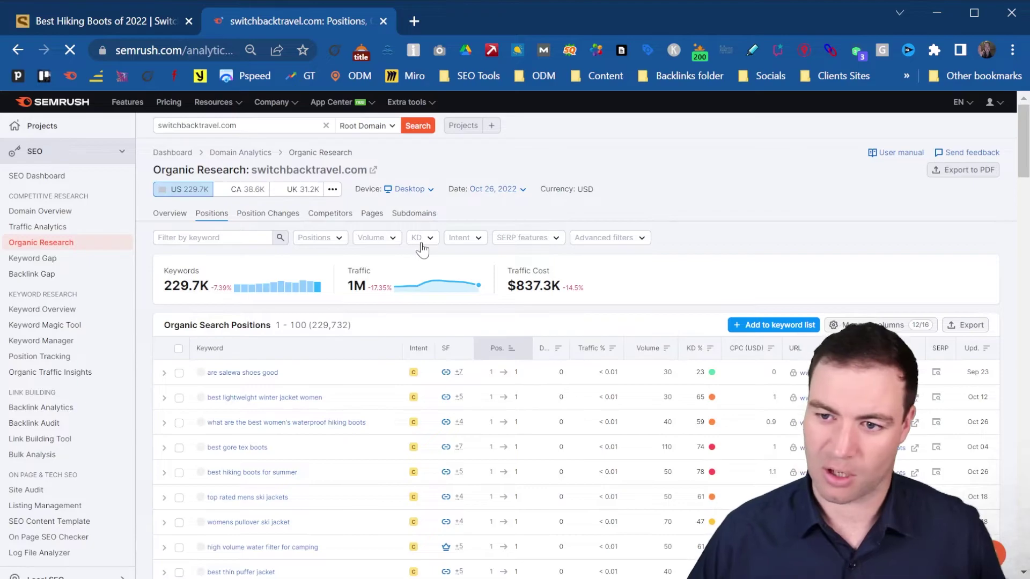
left_click(336, 240)
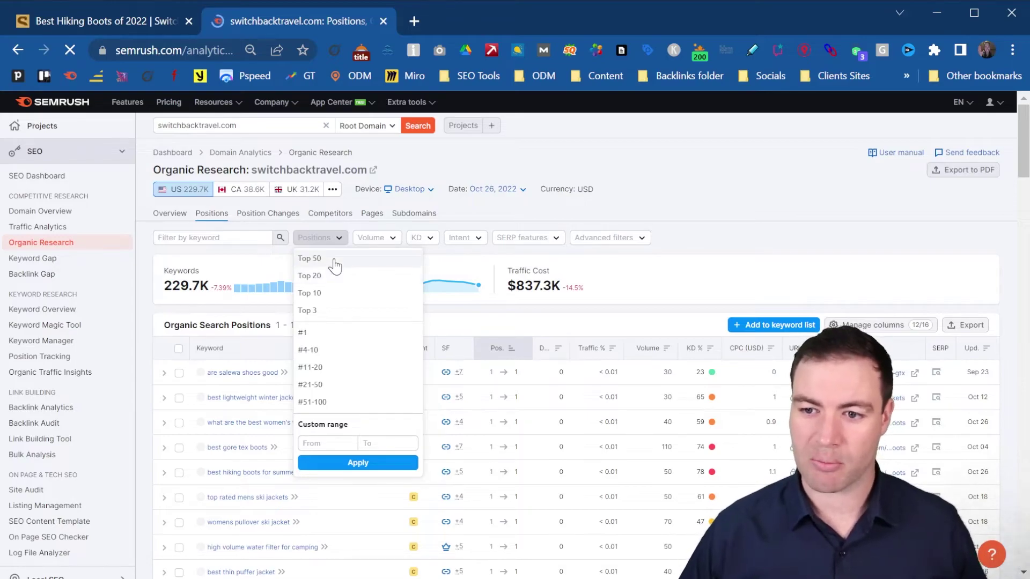
left_click(347, 404)
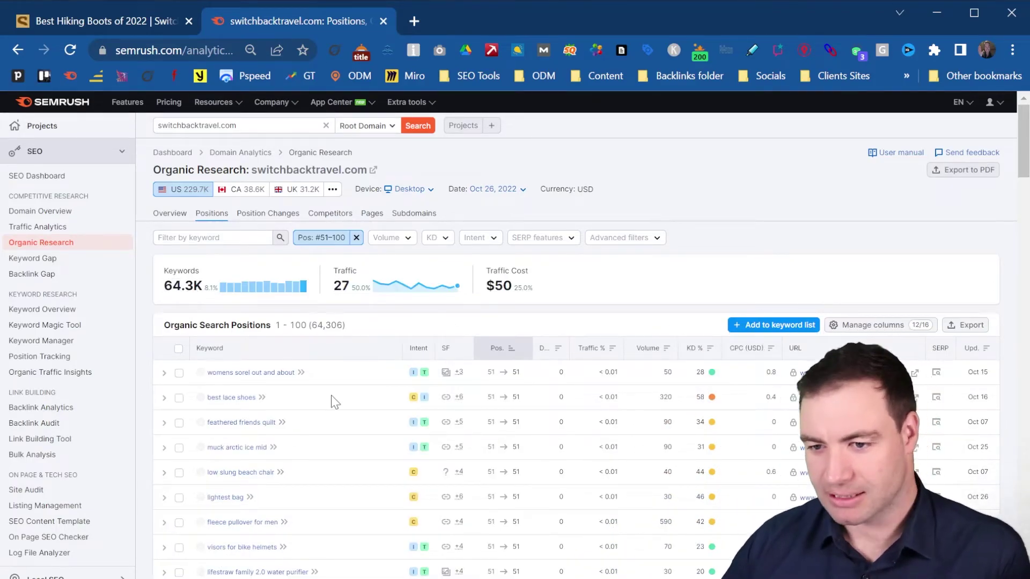
Examine the filtered low-ranking keywords, checking their topics, intent, volume and keyword difficulty.
scroll(329, 410, "down", 2)
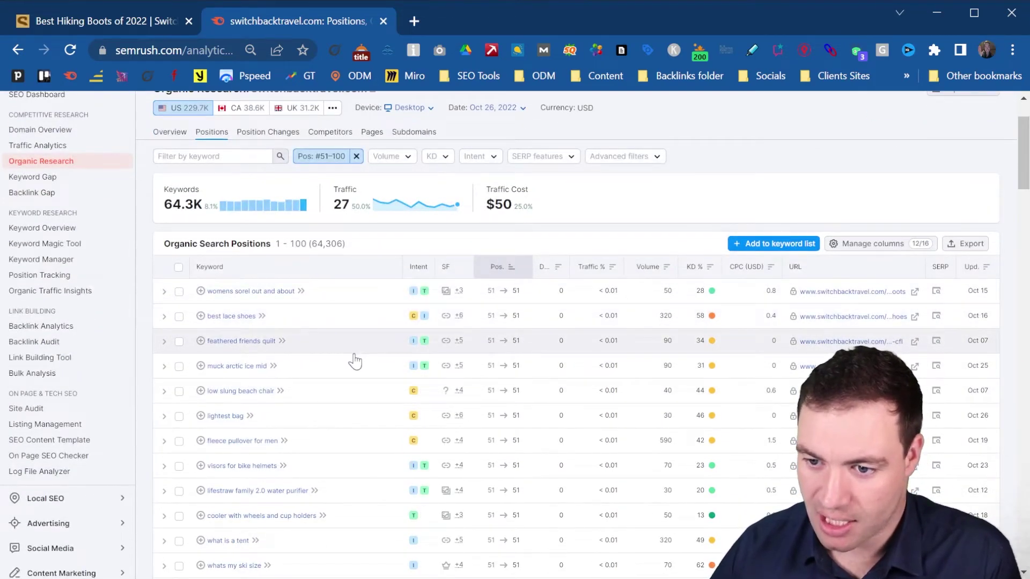
scroll(356, 365, "down", 2)
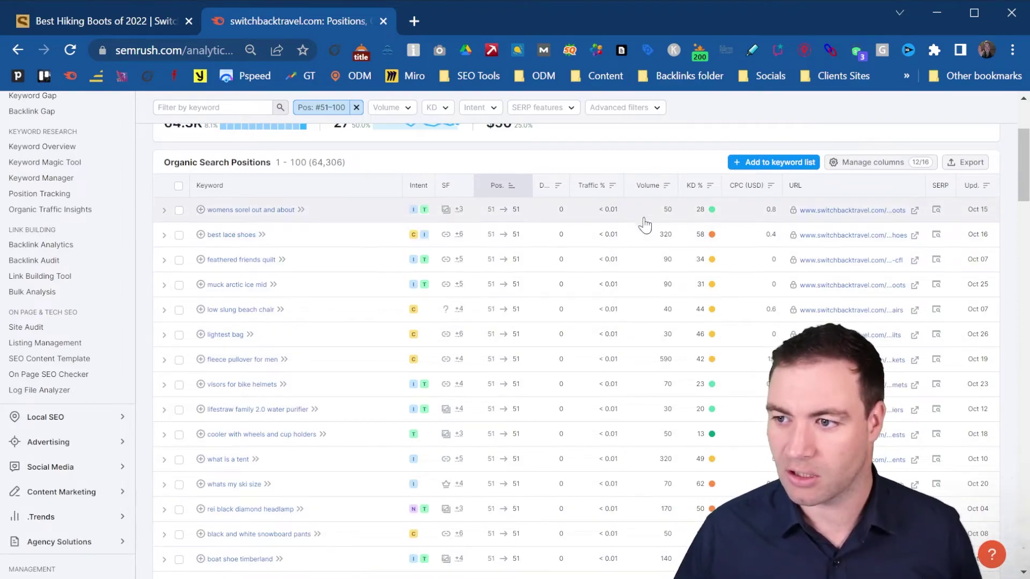
scroll(601, 418, "down", 2)
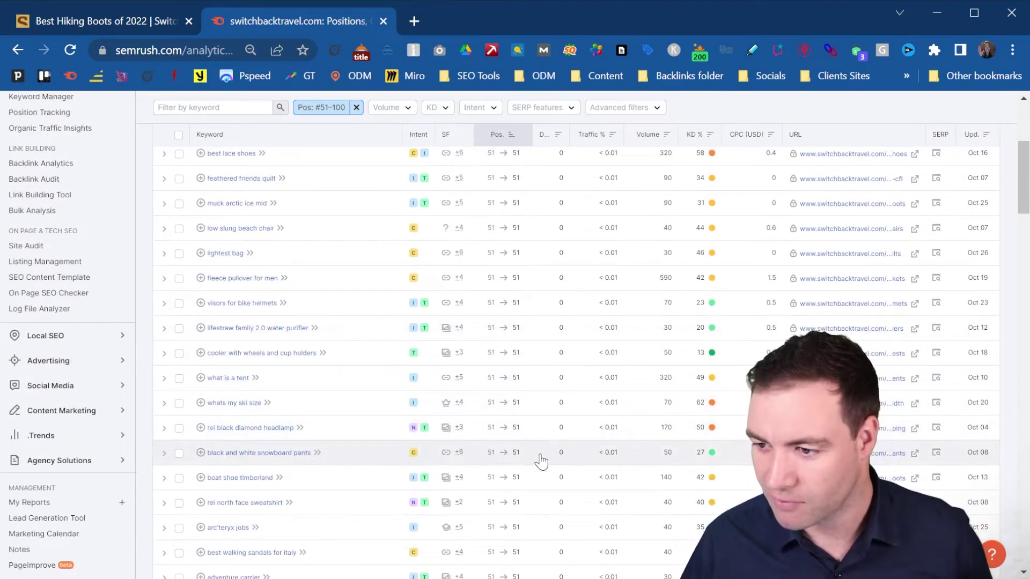
scroll(541, 460, "down", 2)
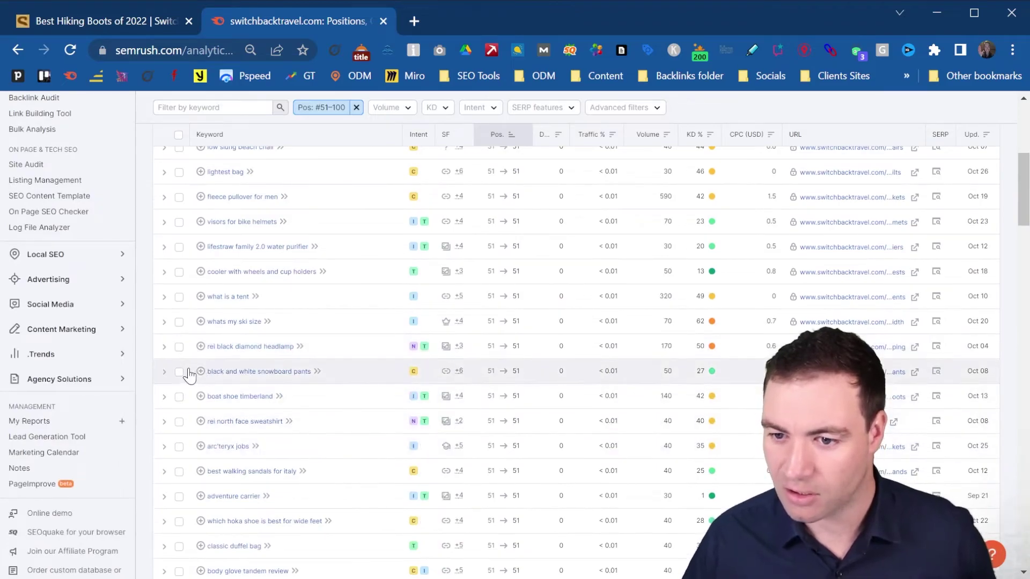